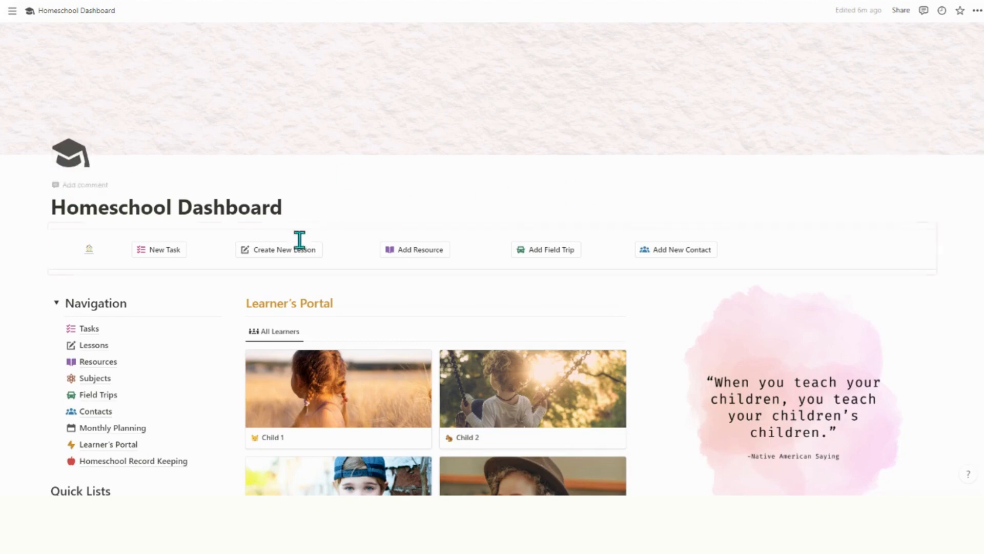
Try the serif font and full-width toggle in page options, then restore the default font and full width.
scroll(821, 265, "down", 1)
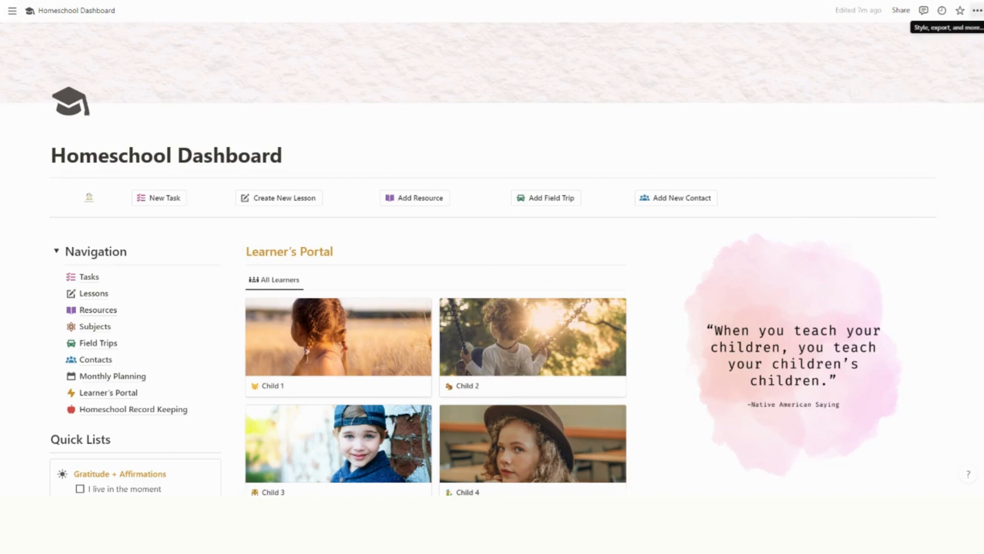
left_click(977, 12)
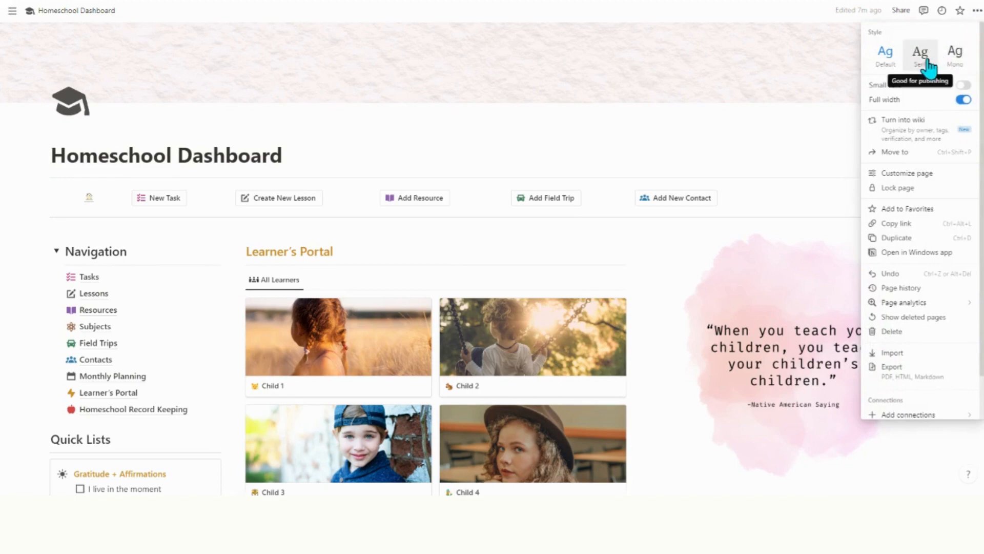
left_click(929, 65)
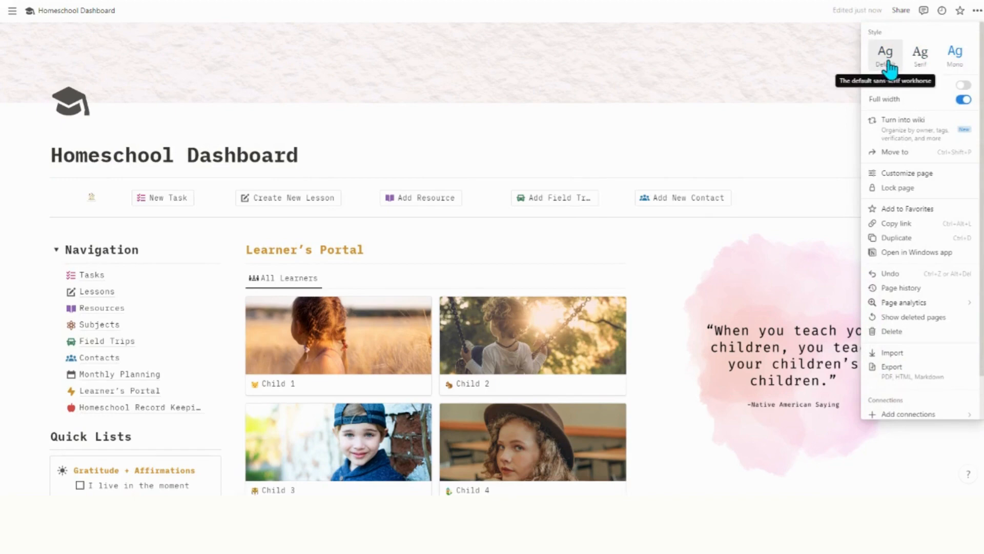
left_click(888, 66)
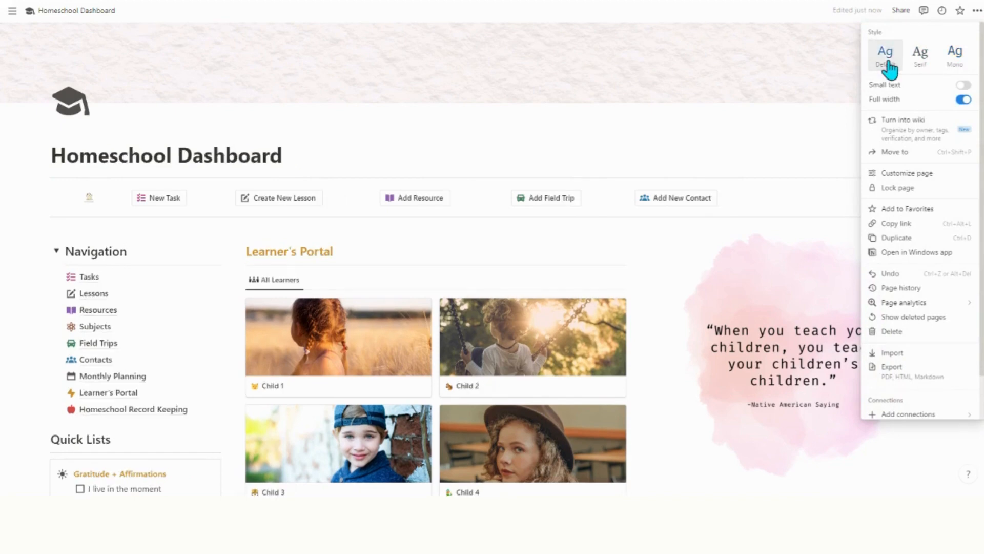
left_click(963, 101)
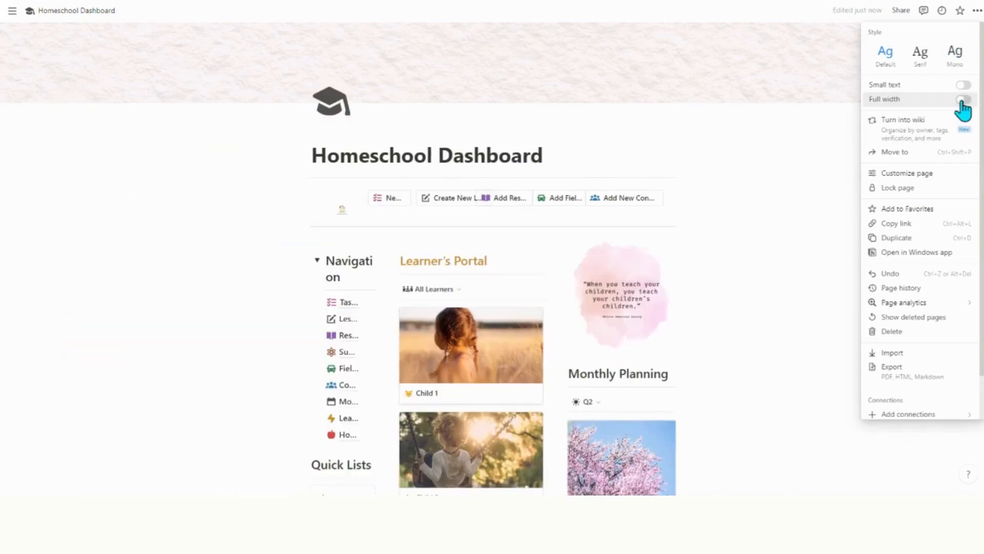
left_click(962, 102)
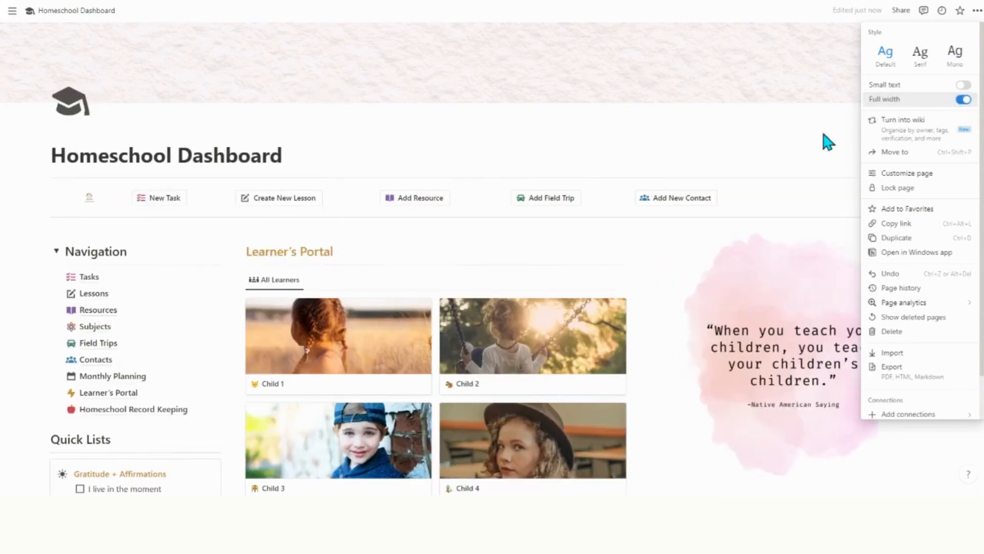
left_click(822, 136)
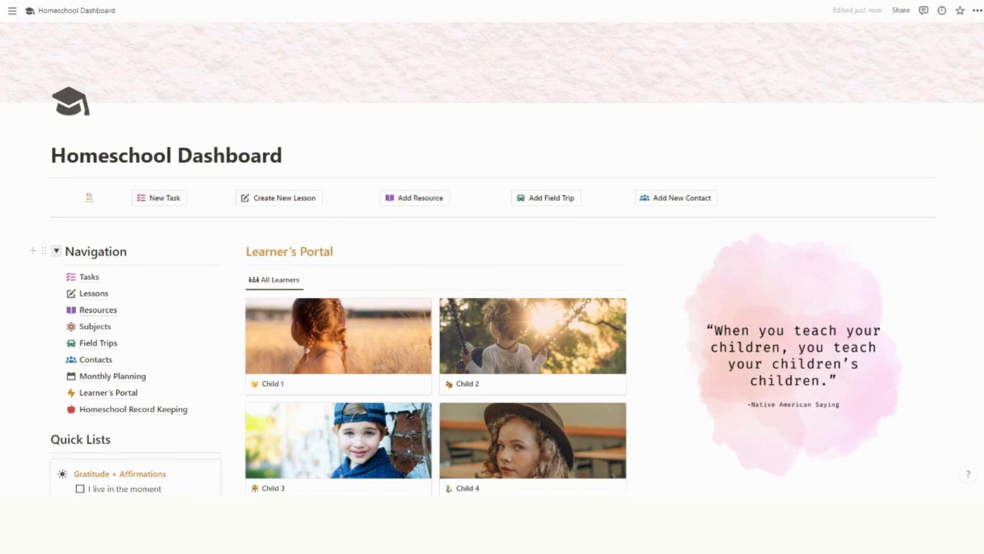
Collapse the Navigation list so the Quick Lists sit beneath it.
left_click(56, 251)
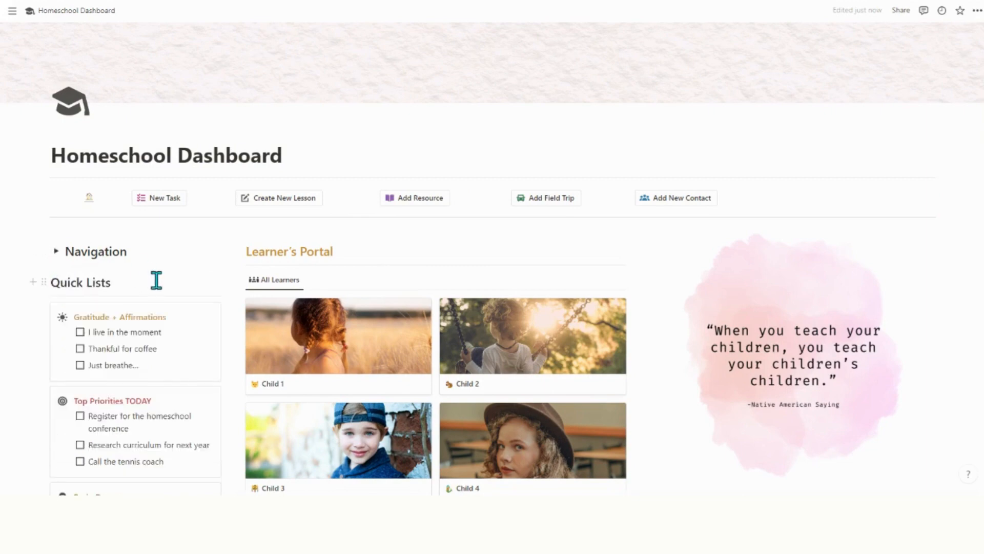
scroll(184, 286, "down", 1)
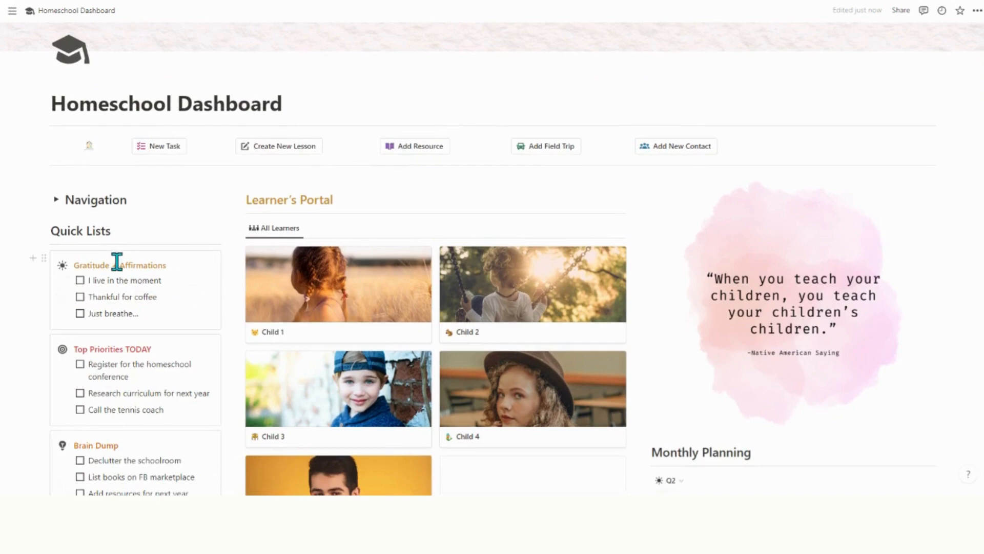
scroll(118, 267, "down", 1)
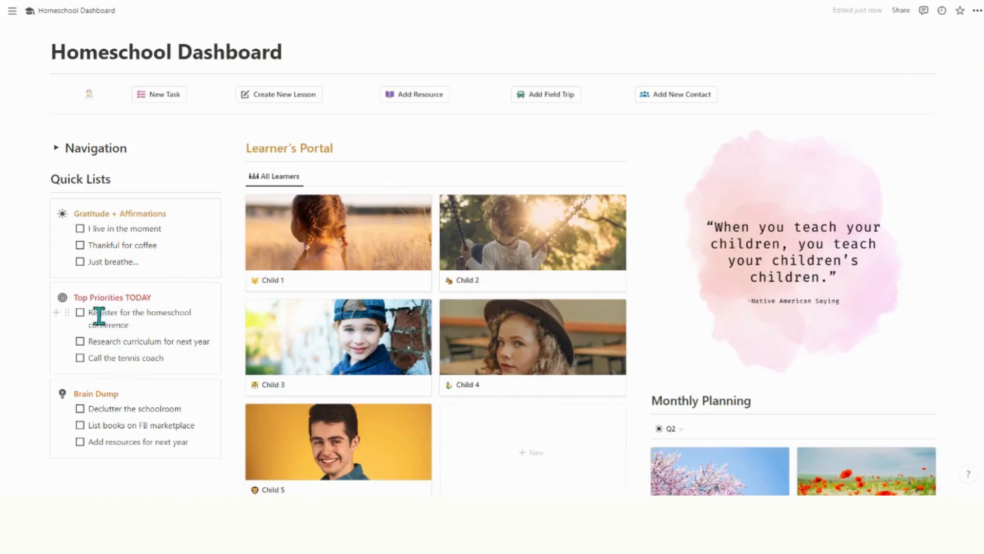
Tick and untick the 'Register for the homeschool conference' to-do.
left_click_drag(88, 312, 139, 324)
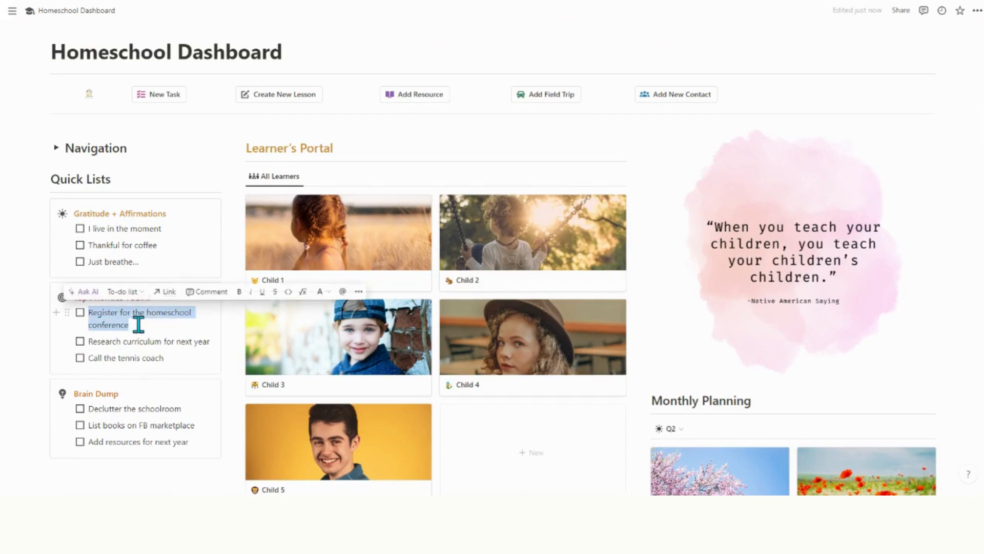
left_click(81, 313)
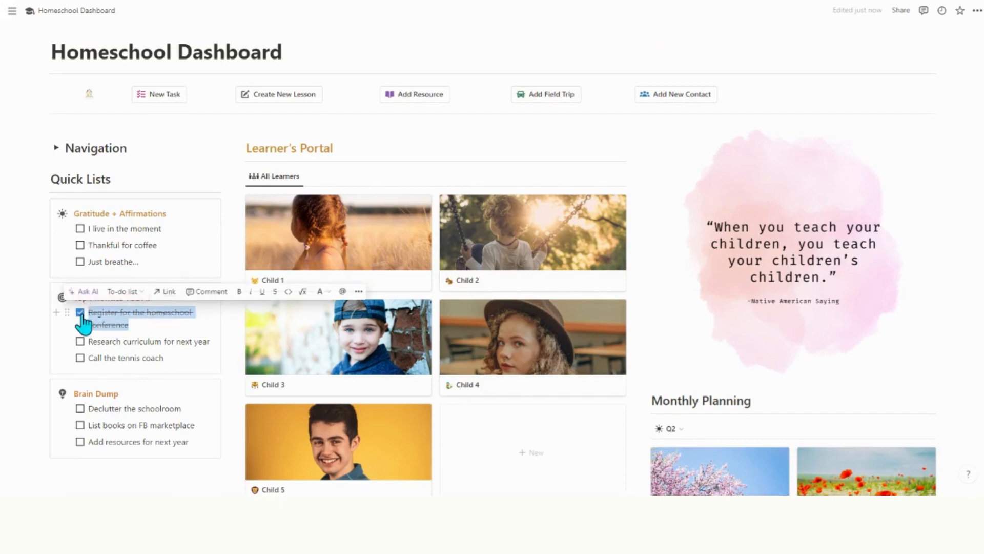
left_click(80, 313)
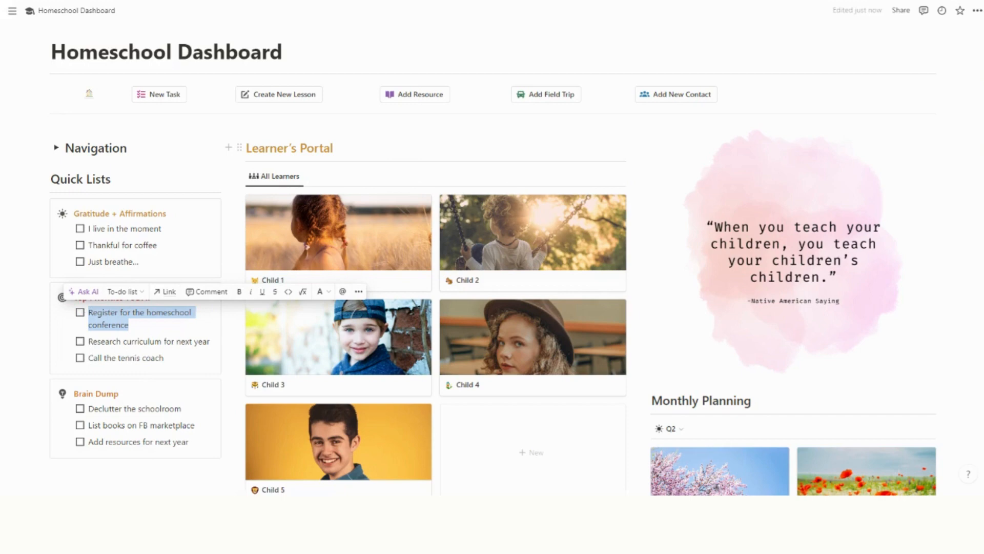
left_click(610, 148)
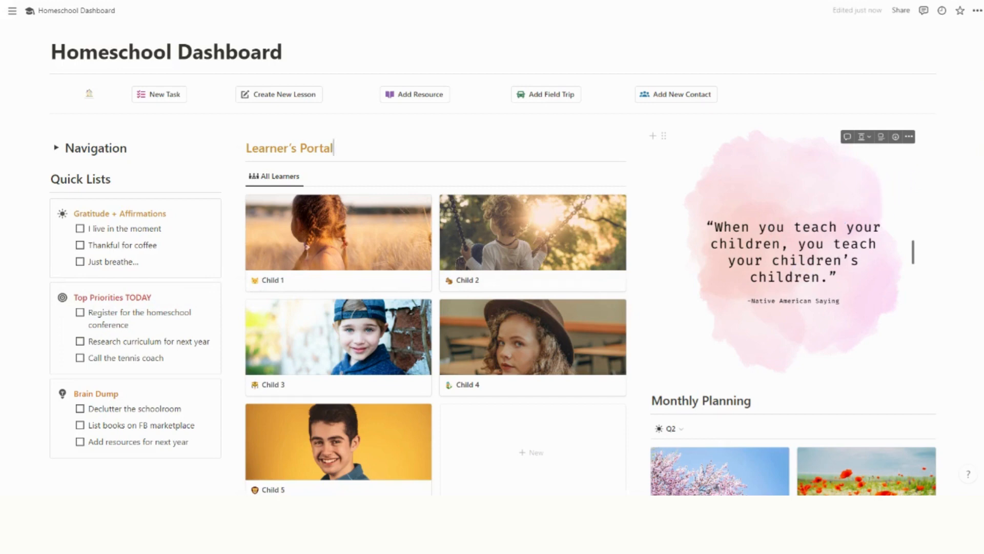
scroll(875, 213, "down", 5)
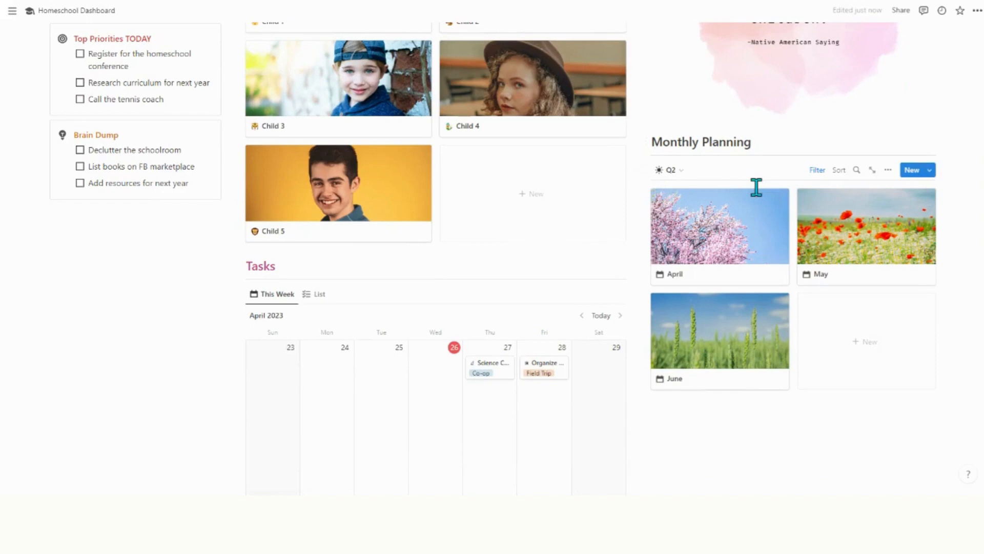
left_click(682, 172)
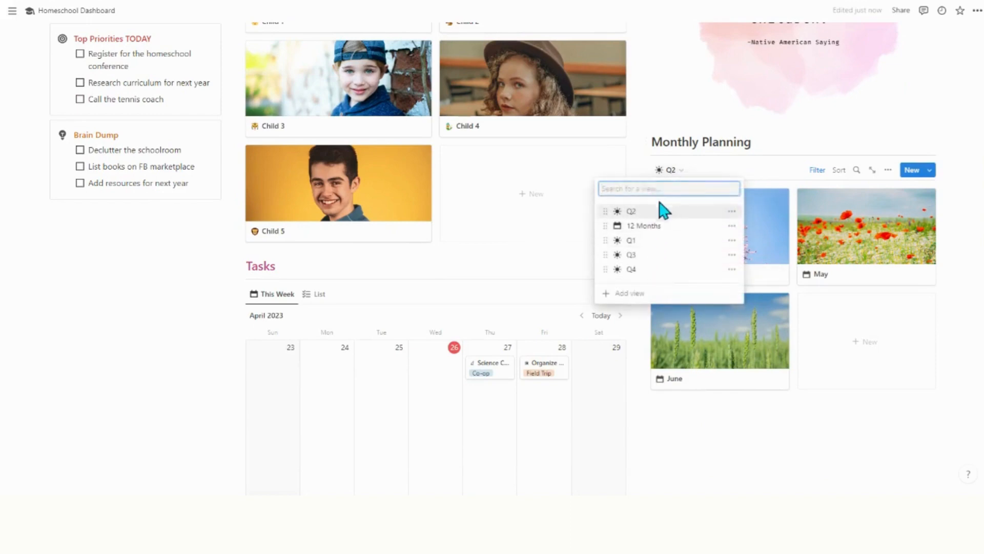
left_click(726, 171)
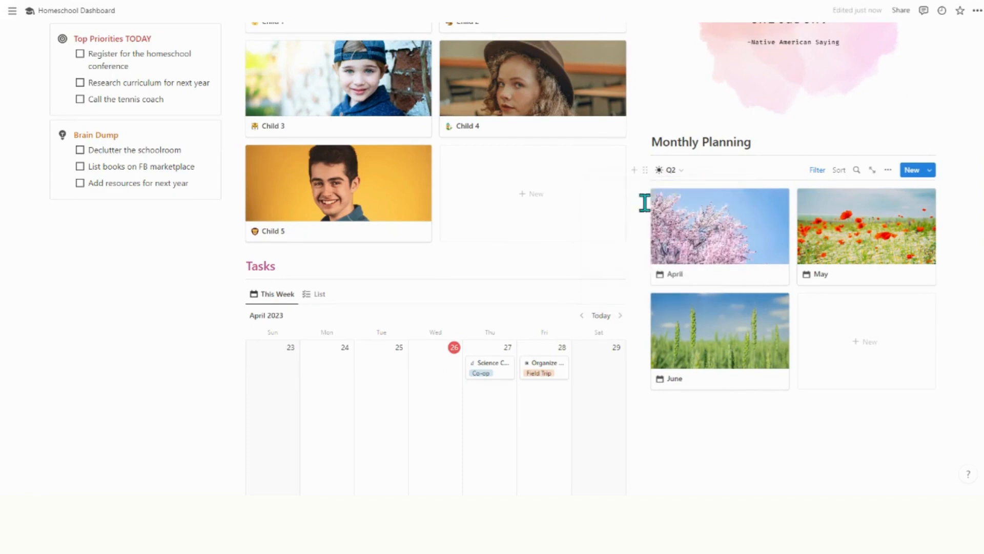
scroll(597, 238, "down", 2)
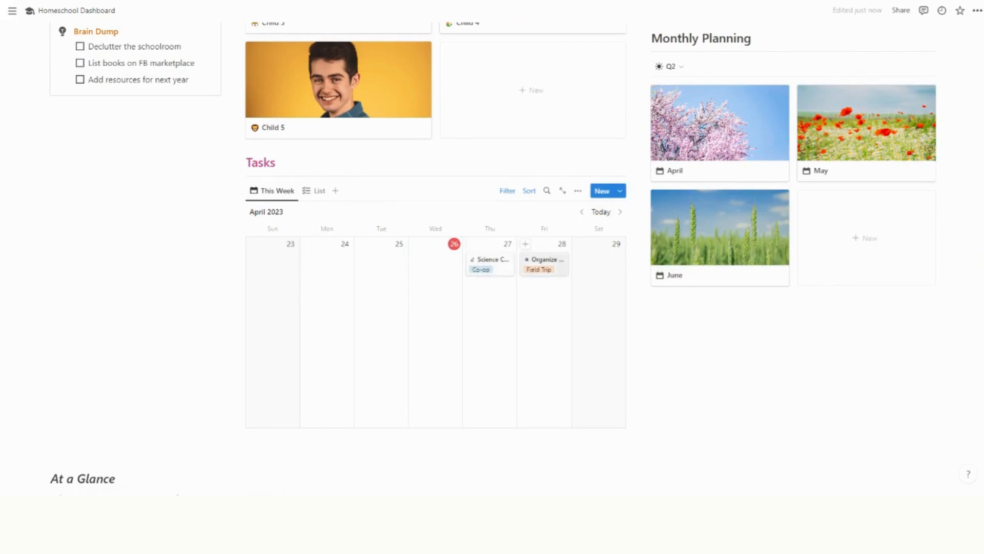
Switch Tasks to the plain list view and back to This Week.
left_click(307, 192)
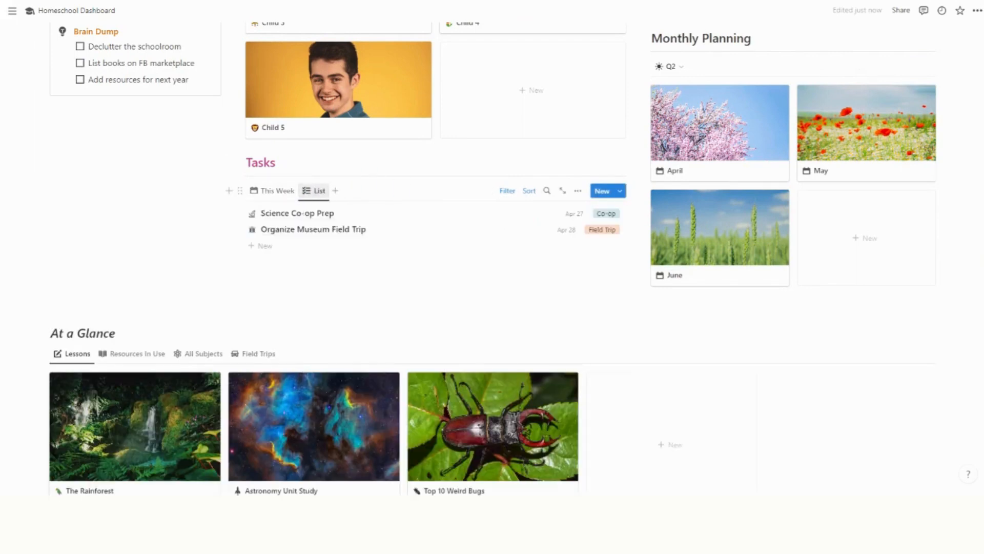
left_click(275, 191)
scroll(563, 301, "down", 5)
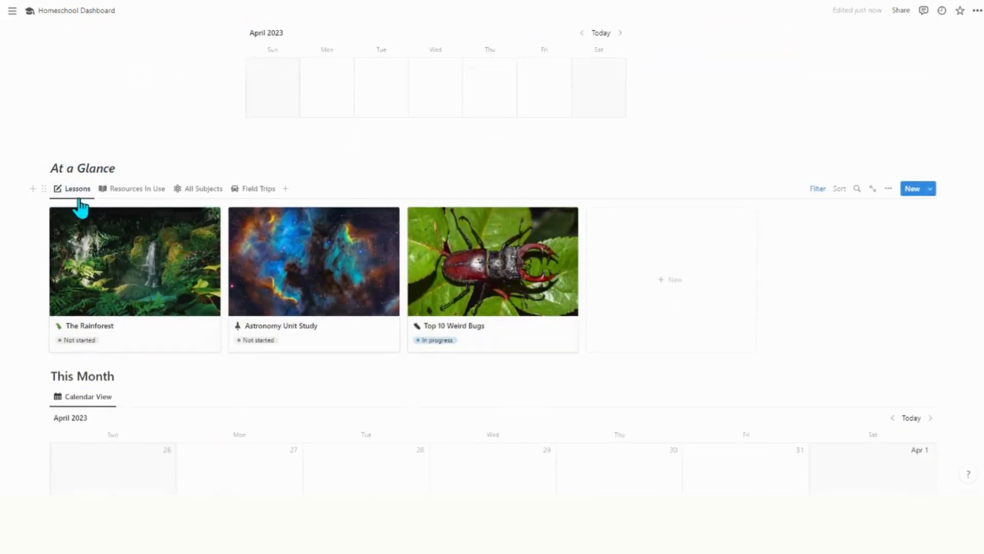
Cycle At a Glance through Resources In Use and All Subjects to the Field Trips gallery.
left_click(133, 200)
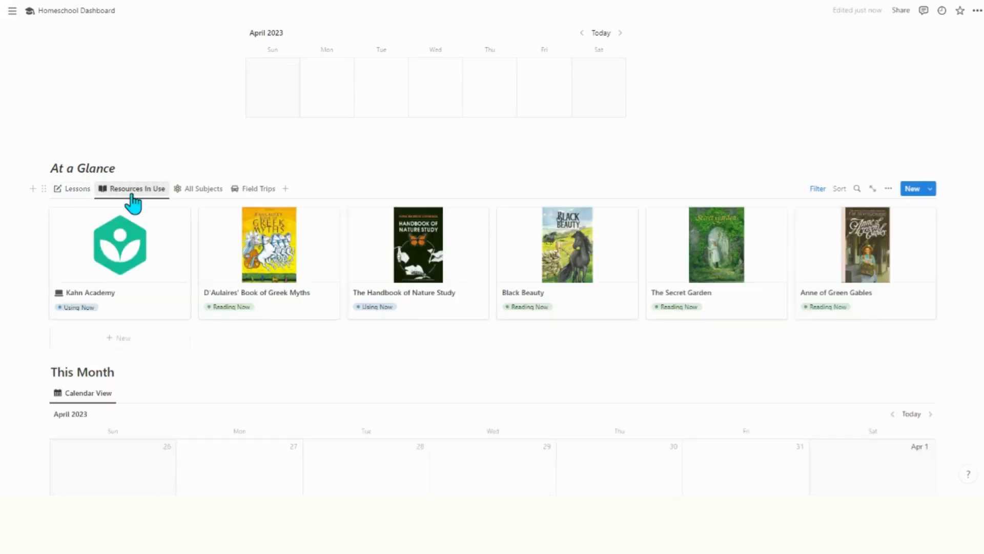
left_click(201, 194)
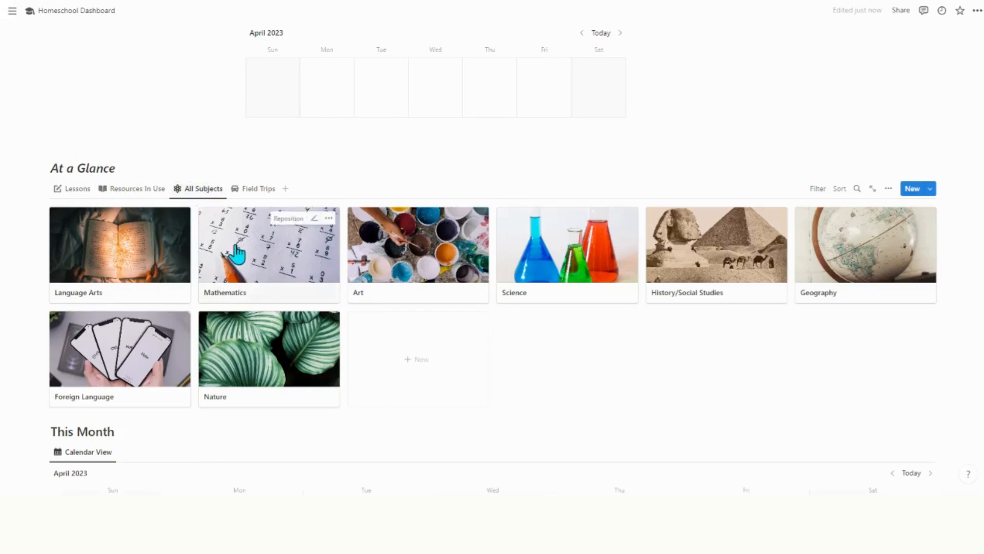
left_click(256, 190)
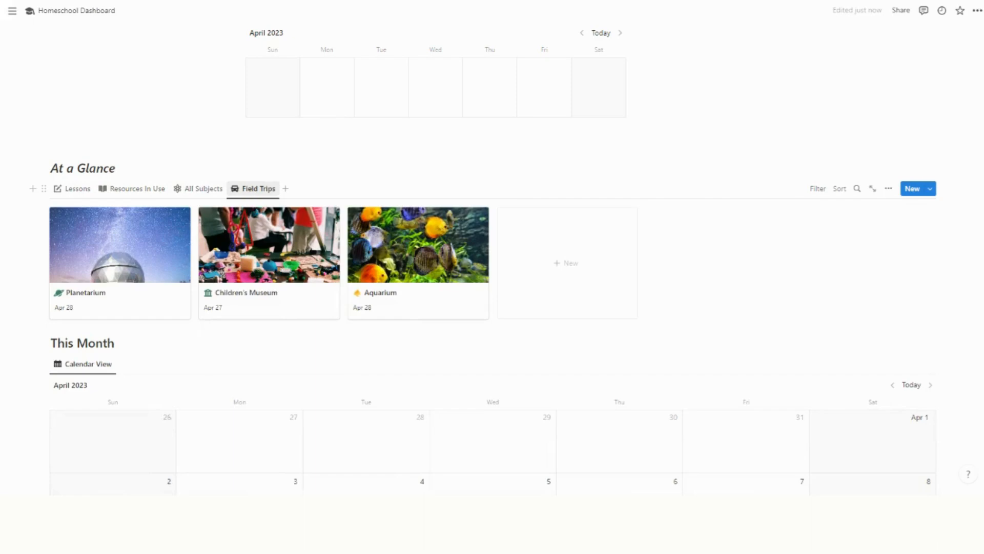
scroll(490, 312, "down", 5)
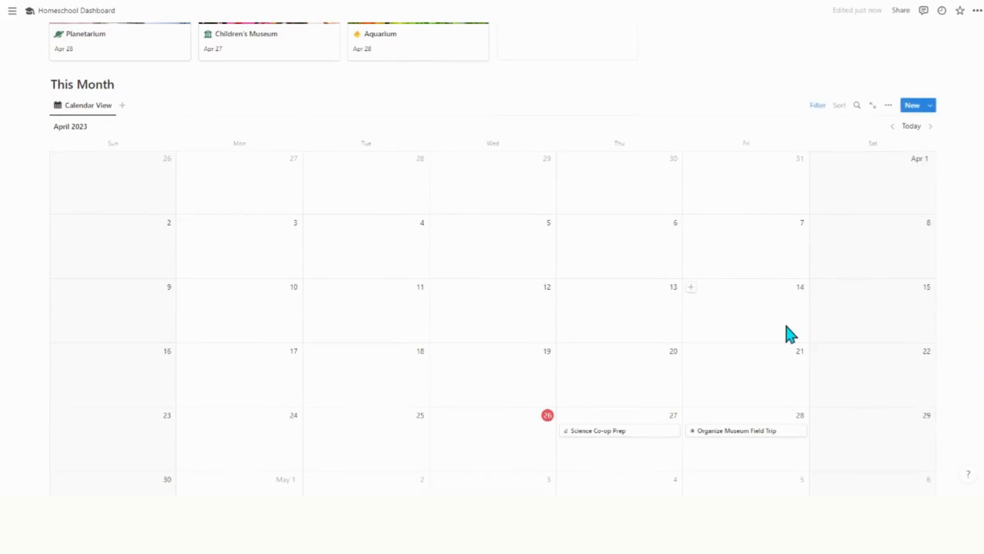
scroll(786, 334, "down", 2)
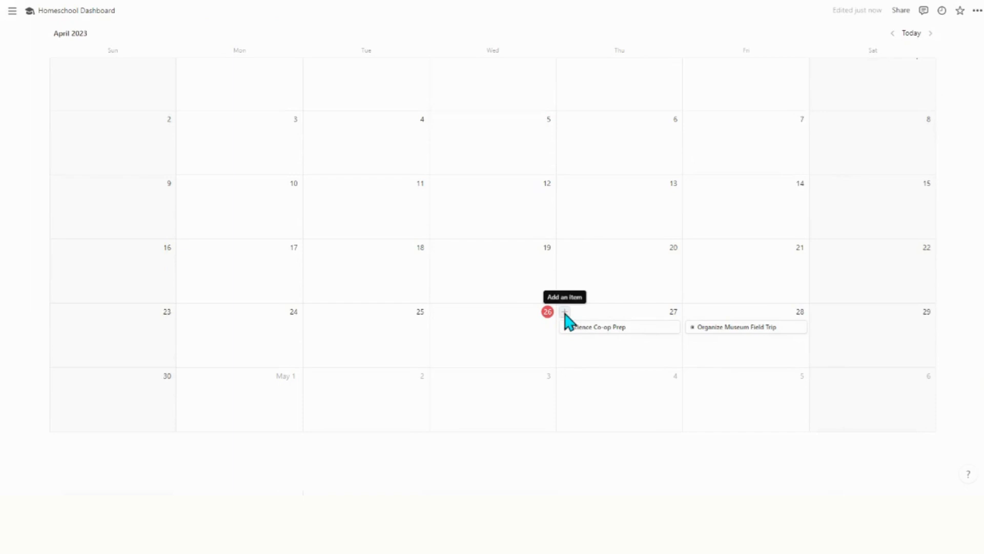
scroll(637, 323, "up", 10)
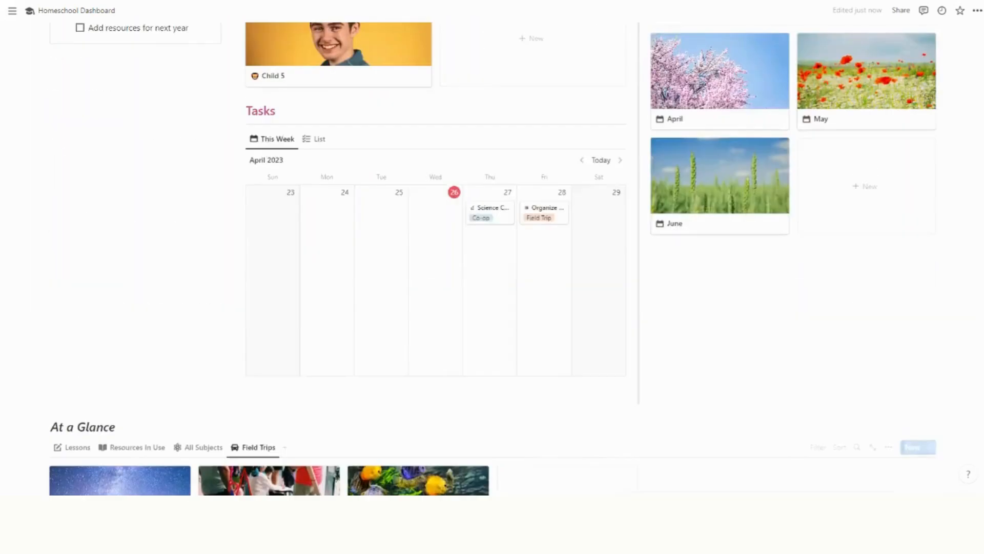
Open the Child 1 card from the Learner's Portal.
scroll(164, 369, "up", 8)
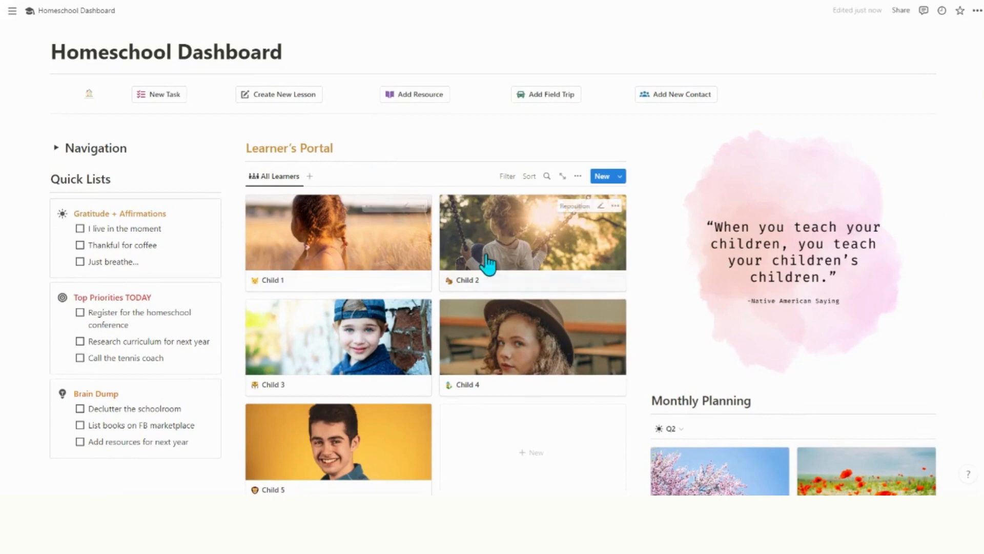
left_click(393, 253)
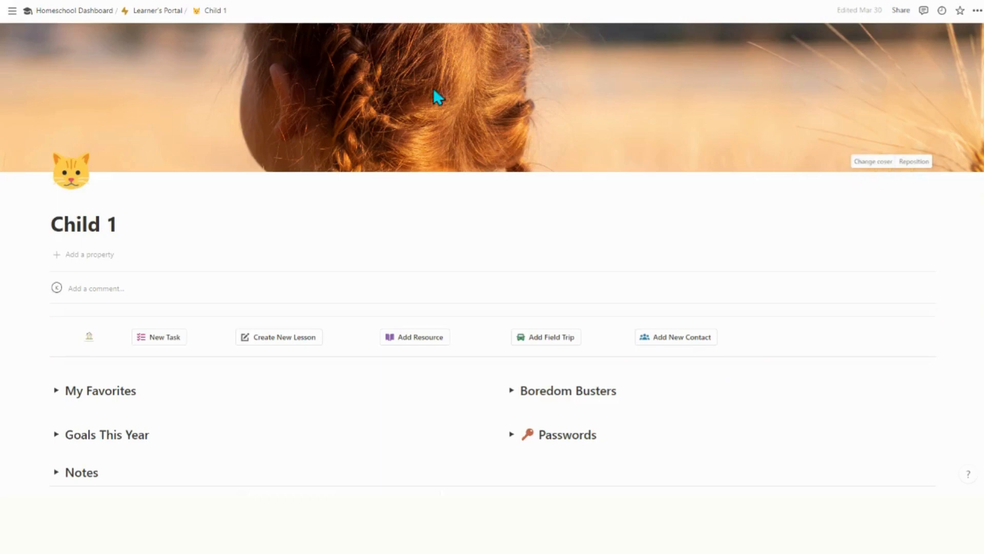
left_click(872, 162)
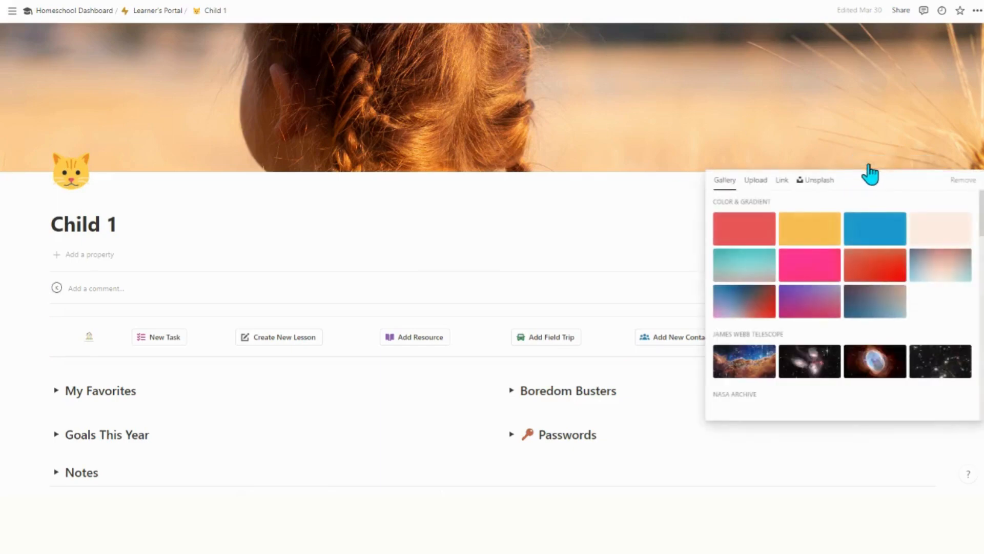
left_click(762, 184)
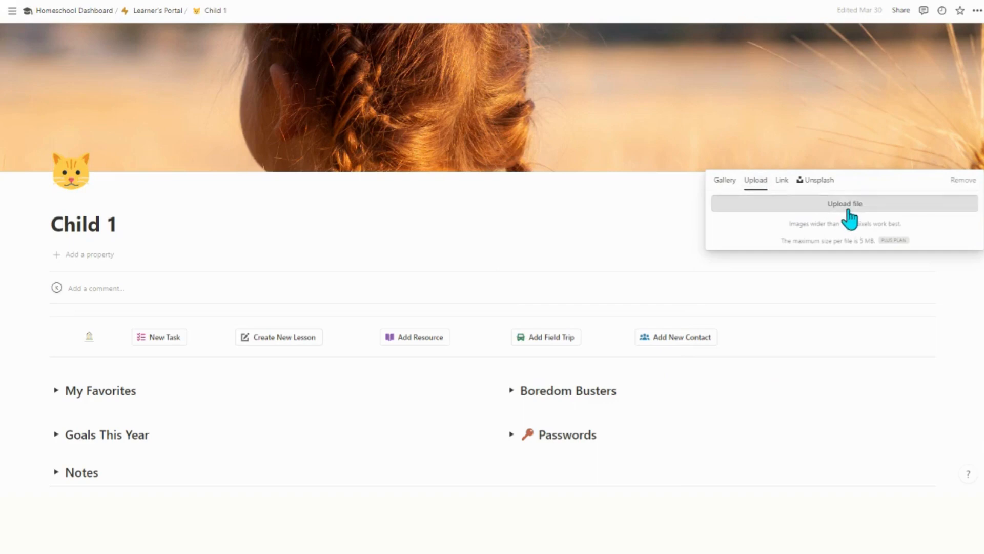
left_click(814, 180)
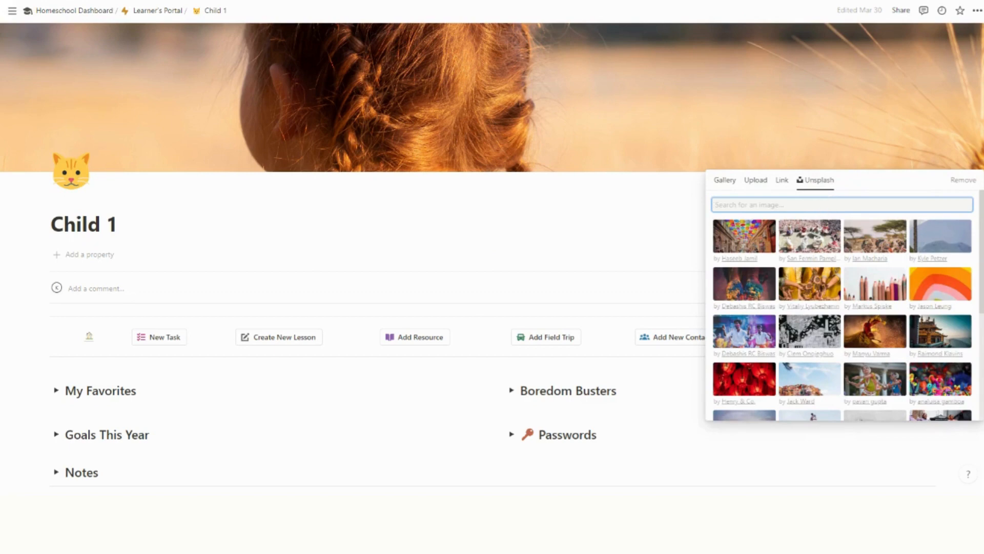
left_click(677, 205)
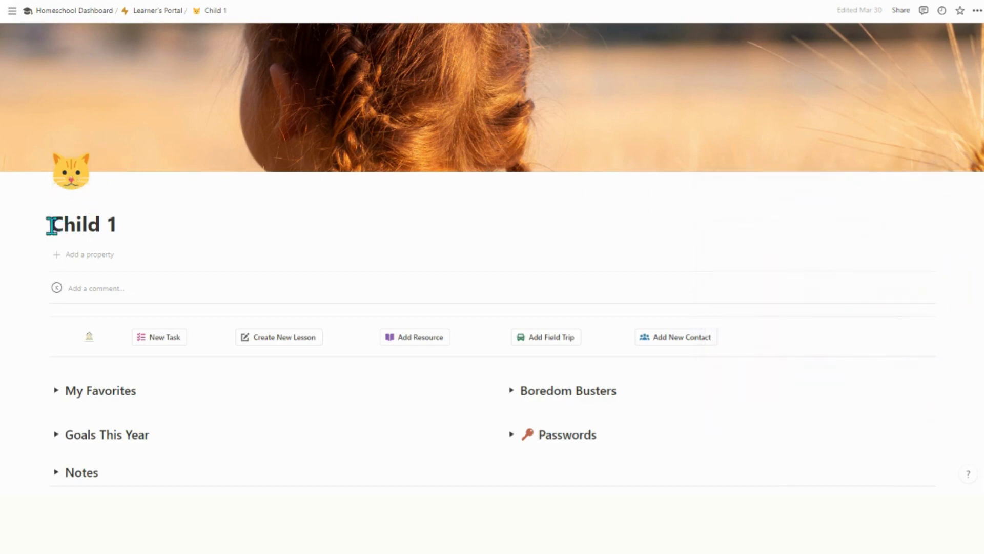
Select the Child 1 title and scroll through the page and back.
left_click_drag(50, 224, 115, 225)
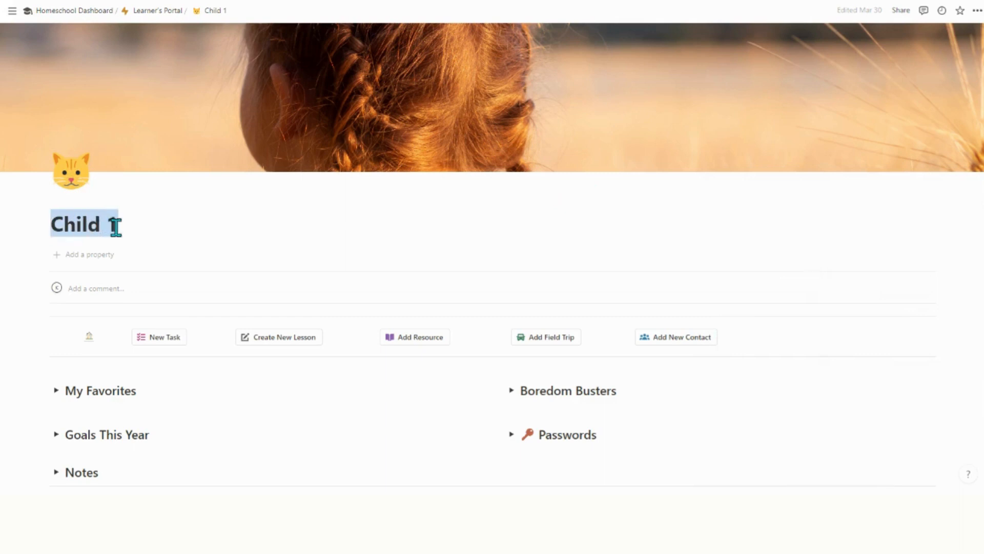
scroll(695, 365, "down", 3)
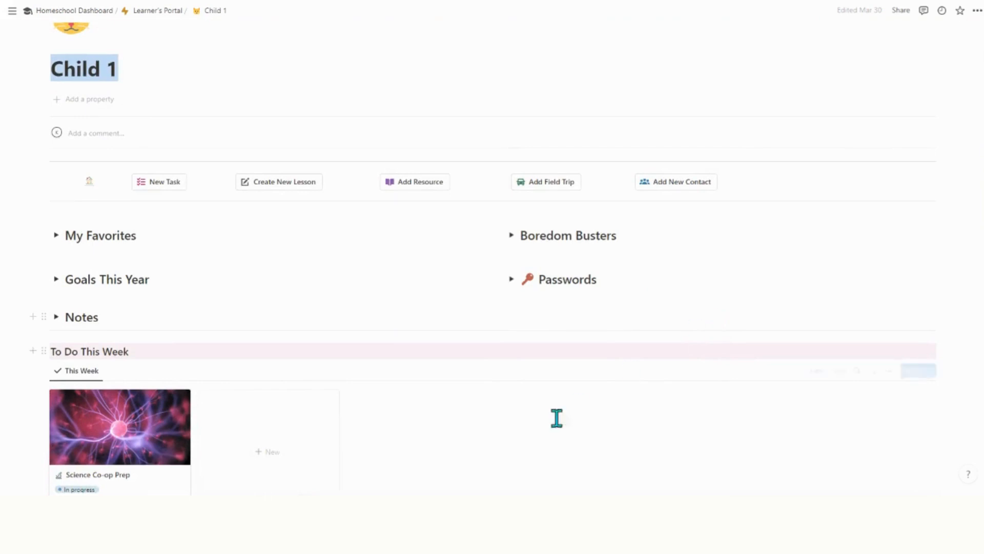
scroll(543, 418, "down", 2)
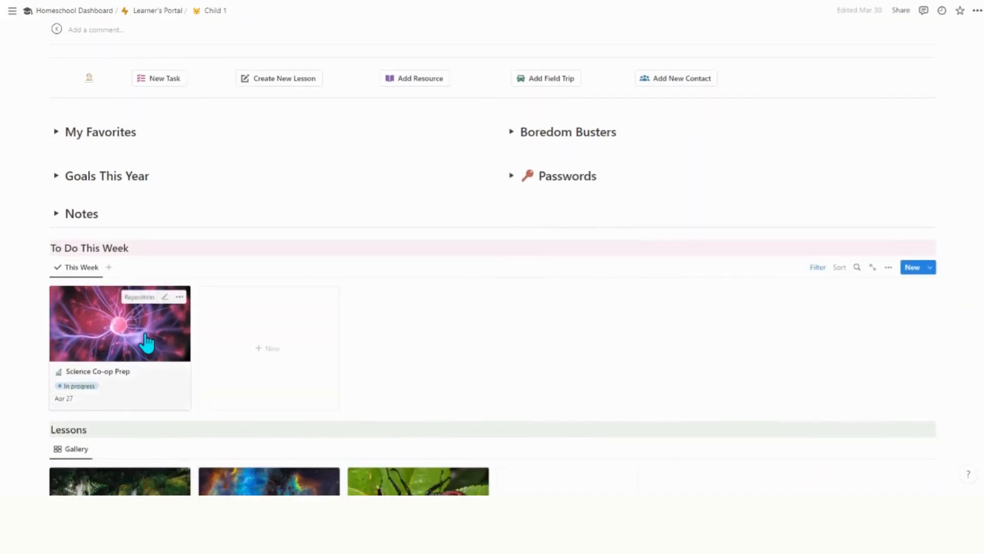
scroll(551, 328, "down", 2)
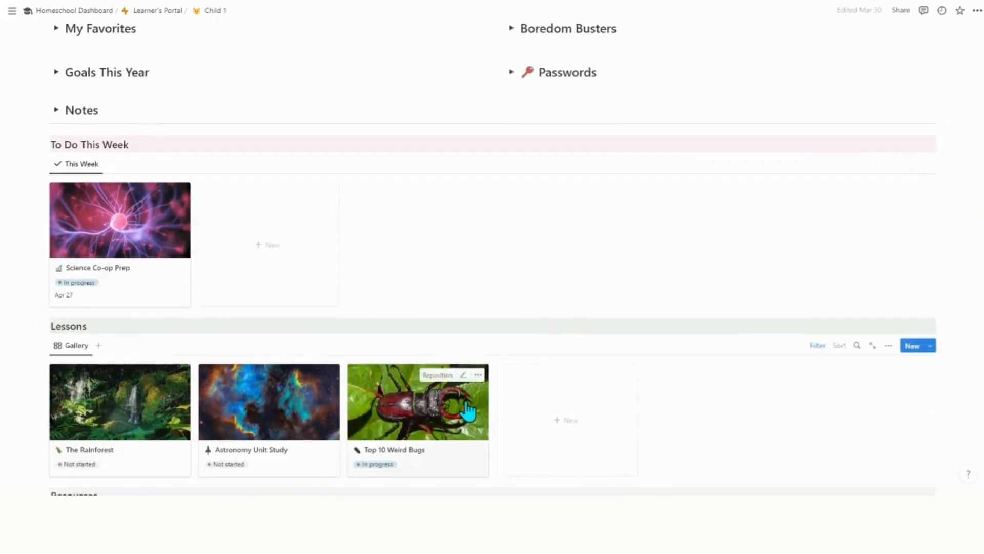
scroll(468, 413, "down", 1)
scroll(468, 411, "down", 2)
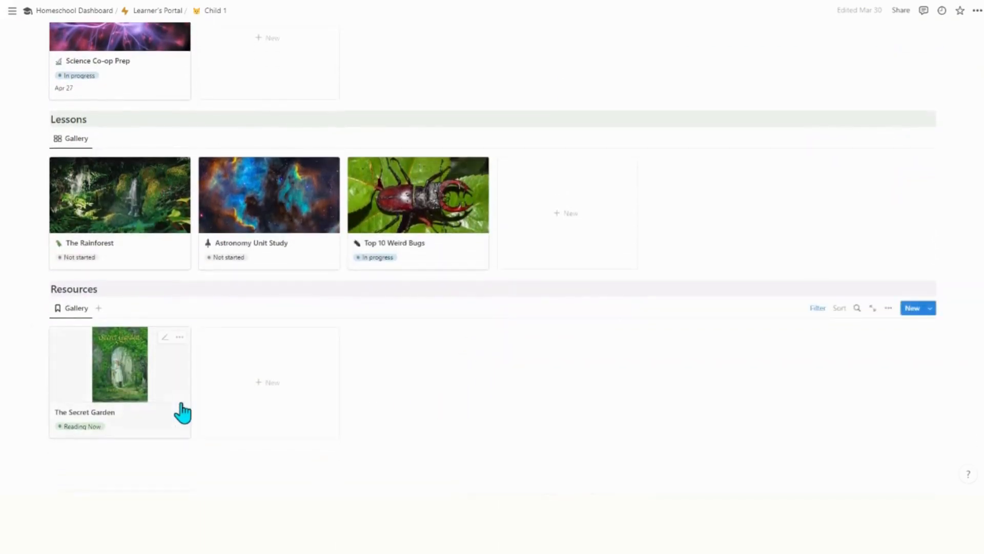
scroll(180, 405, "down", 2)
scroll(181, 405, "up", 10)
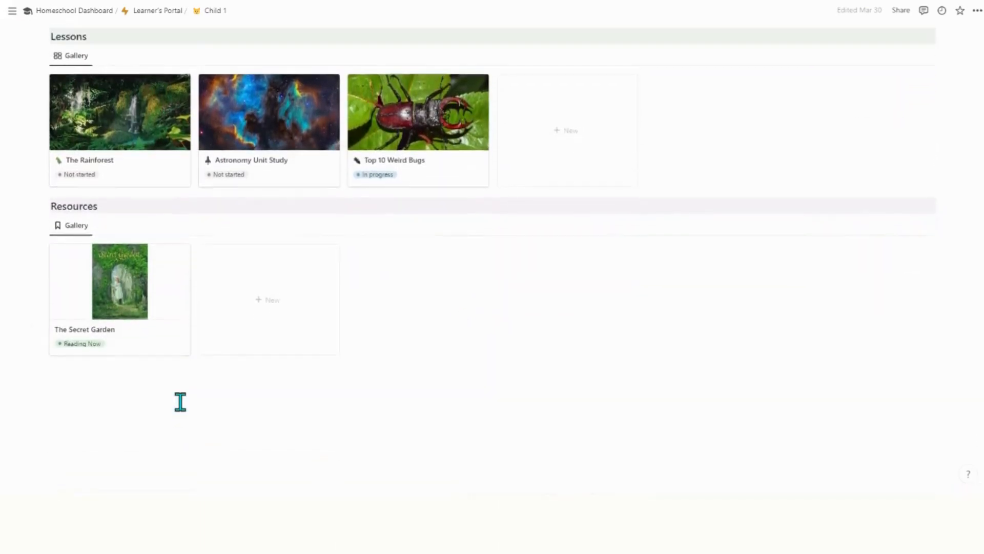
scroll(184, 402, "up", 2)
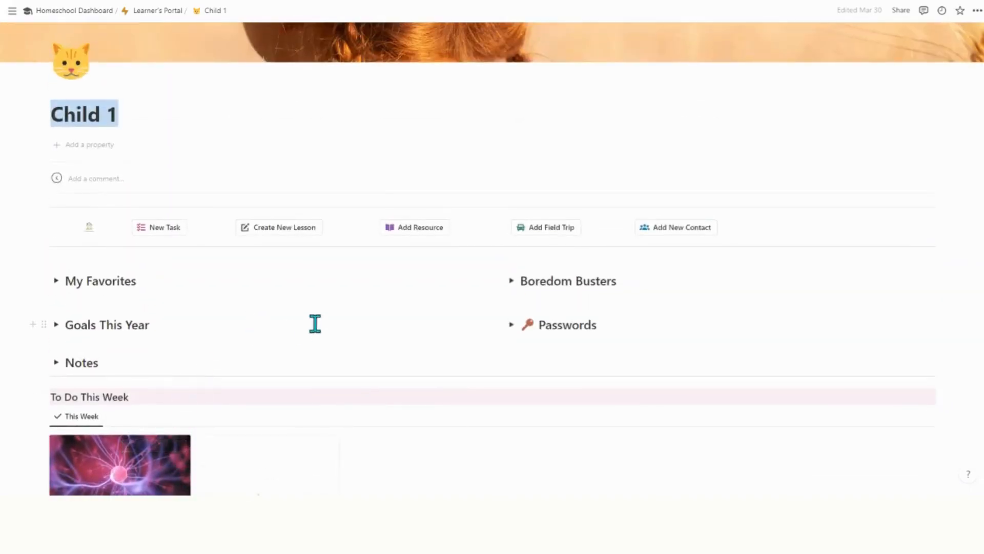
Expand My Favorites and its Unit Studies, Games, Apps and Books lists.
left_click(56, 281)
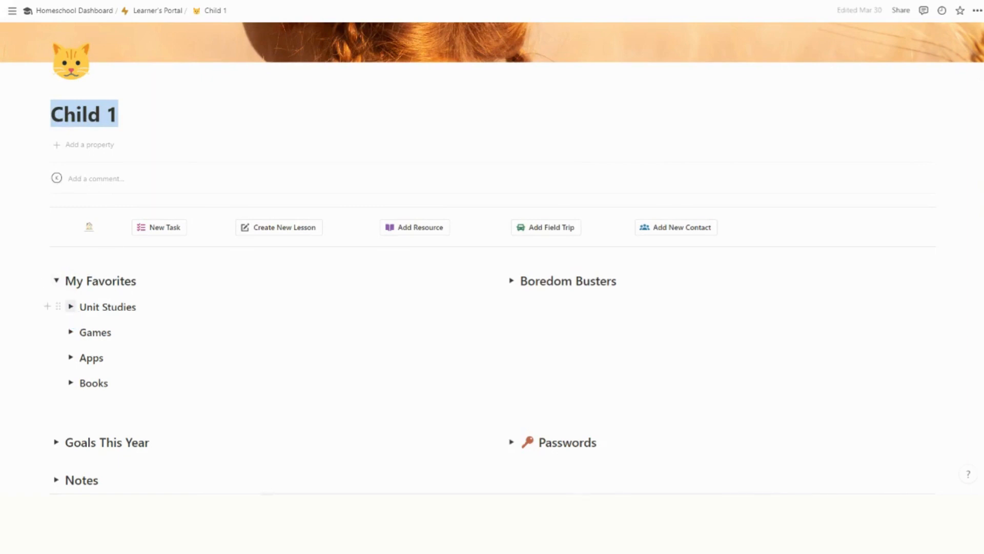
left_click(70, 307)
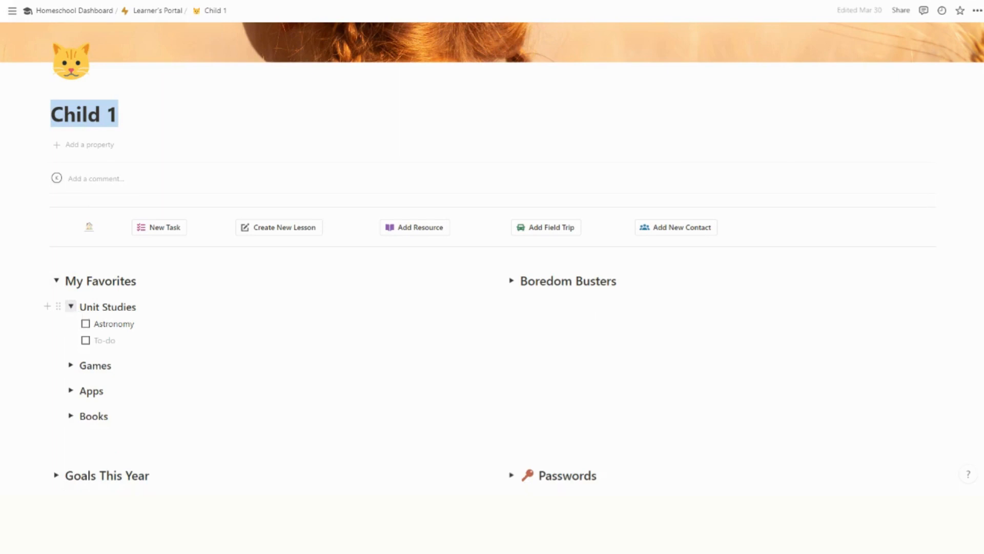
left_click(71, 365)
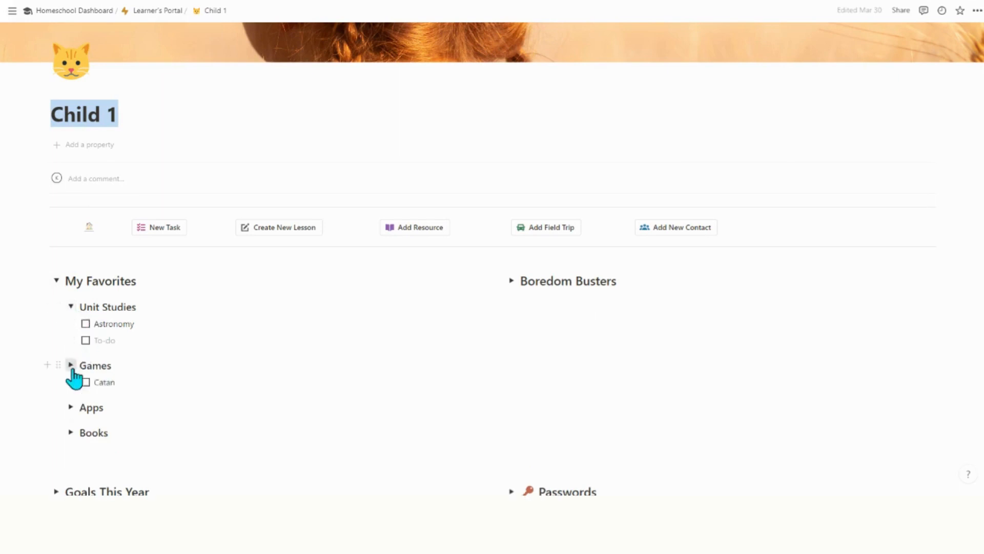
left_click(71, 407)
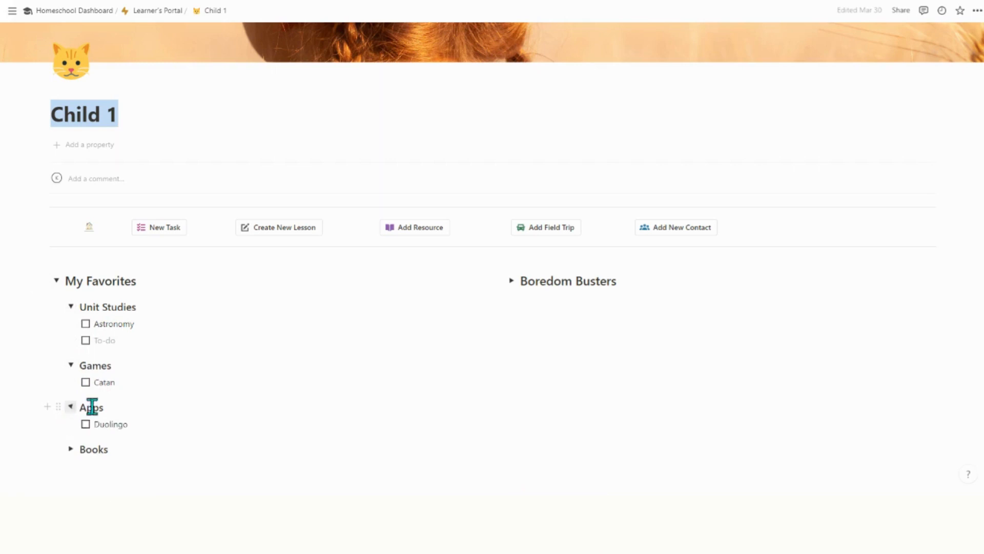
scroll(129, 401, "down", 1)
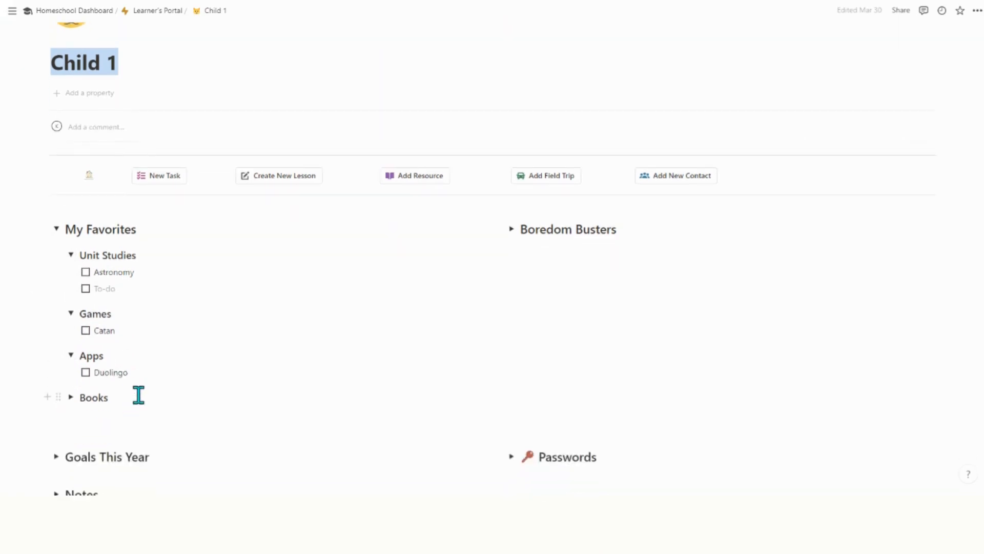
left_click(70, 397)
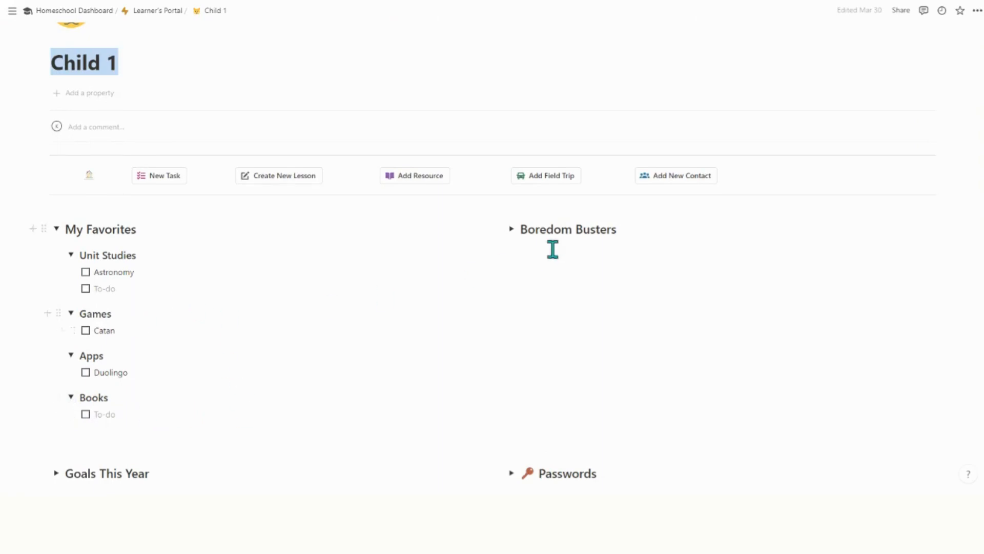
Reveal the Boredom Busters activity list, then hide it again.
left_click(512, 229)
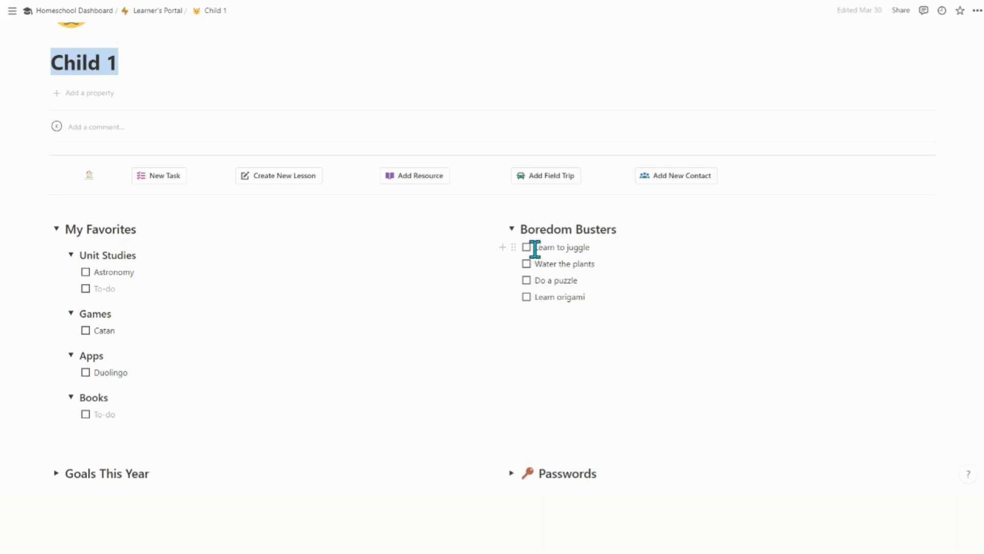
left_click(511, 229)
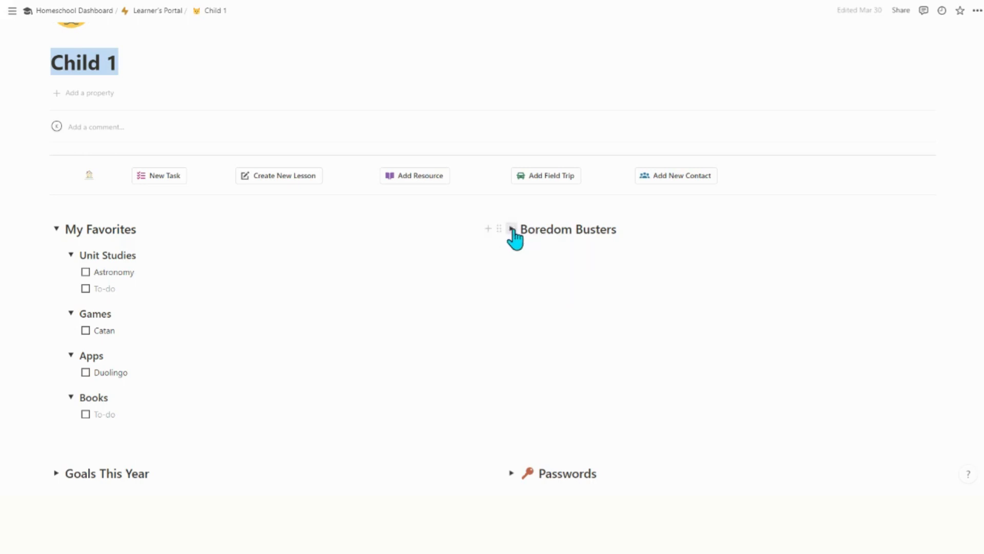
scroll(666, 321, "down", 3)
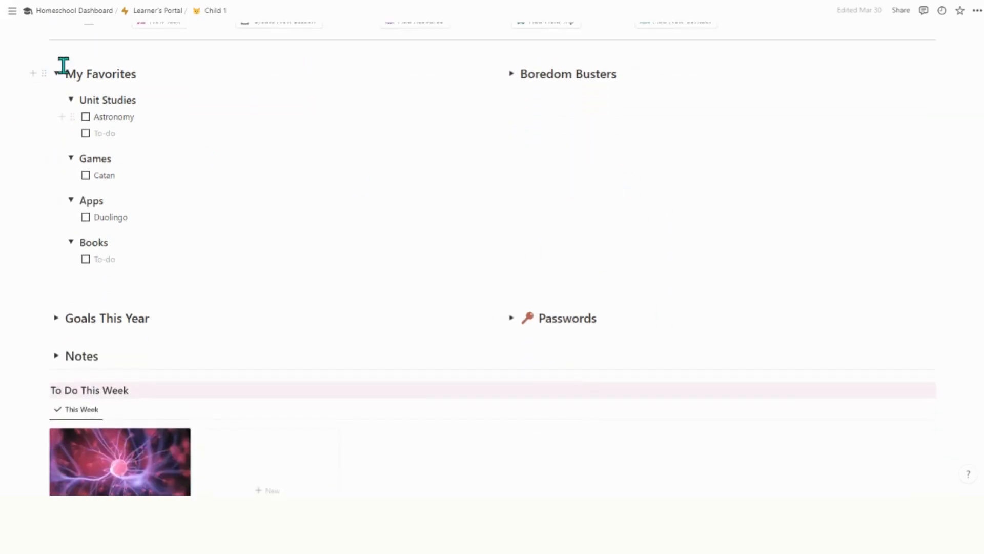
Collapse My Favorites, open and refold Goals This Year's three lists, then expand Passwords.
left_click(57, 74)
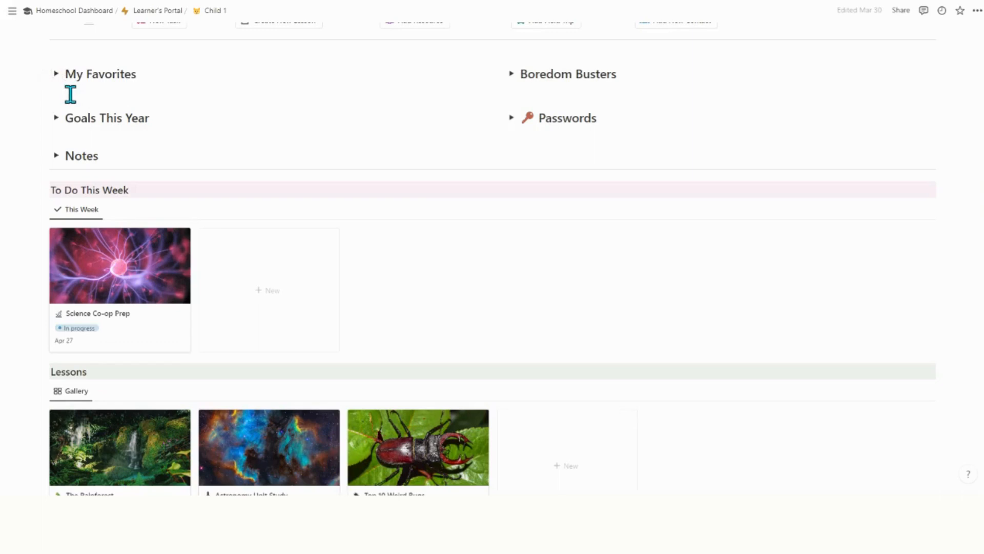
left_click(56, 118)
left_click(71, 144)
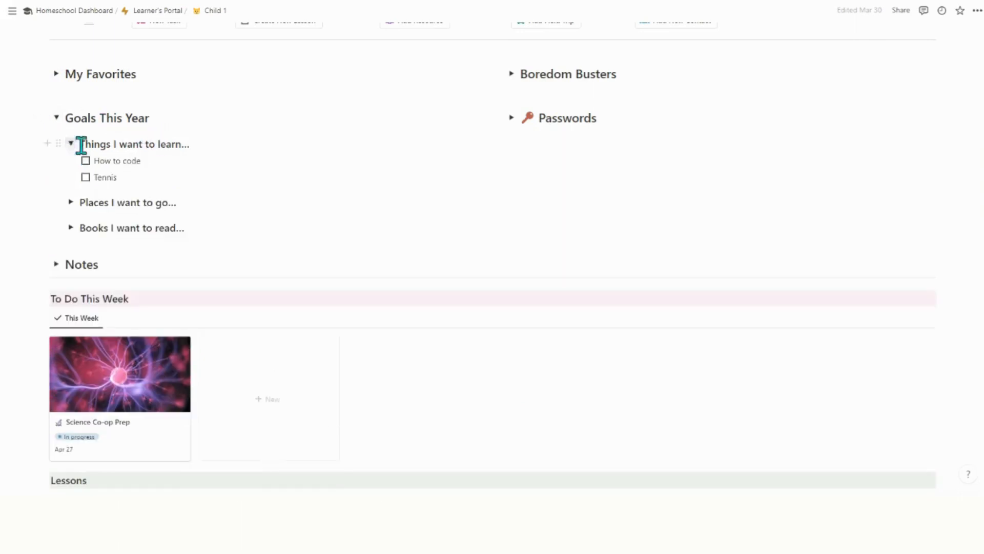
left_click(71, 202)
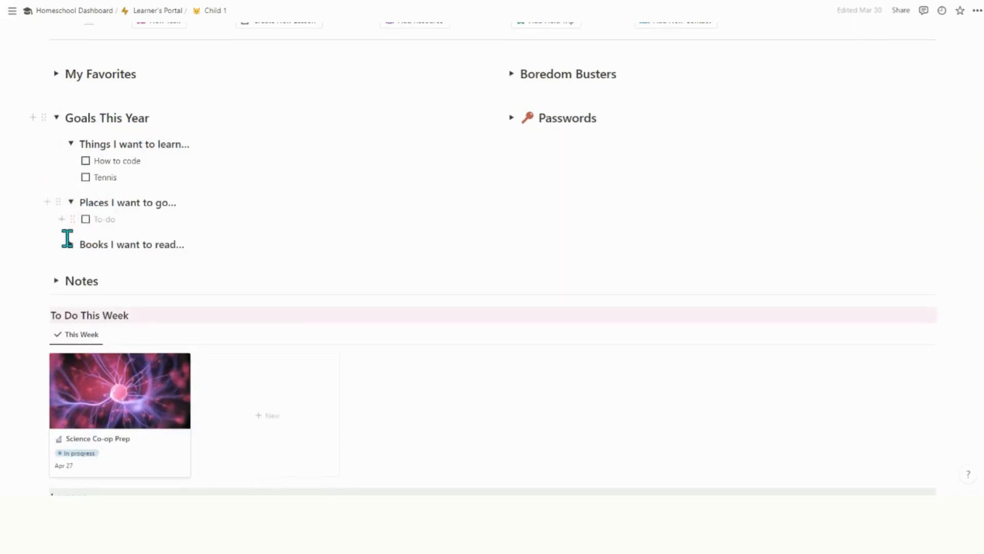
left_click(71, 244)
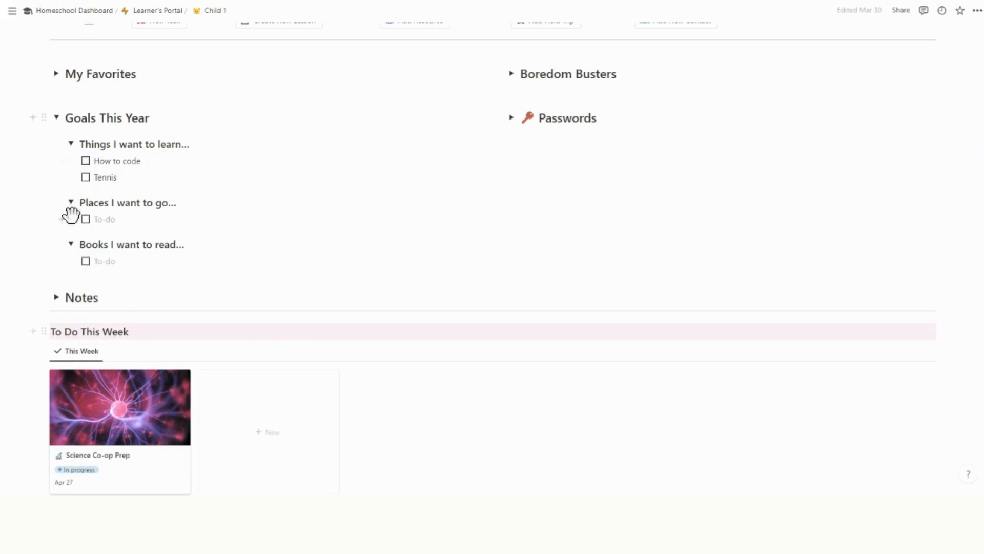
left_click(56, 118)
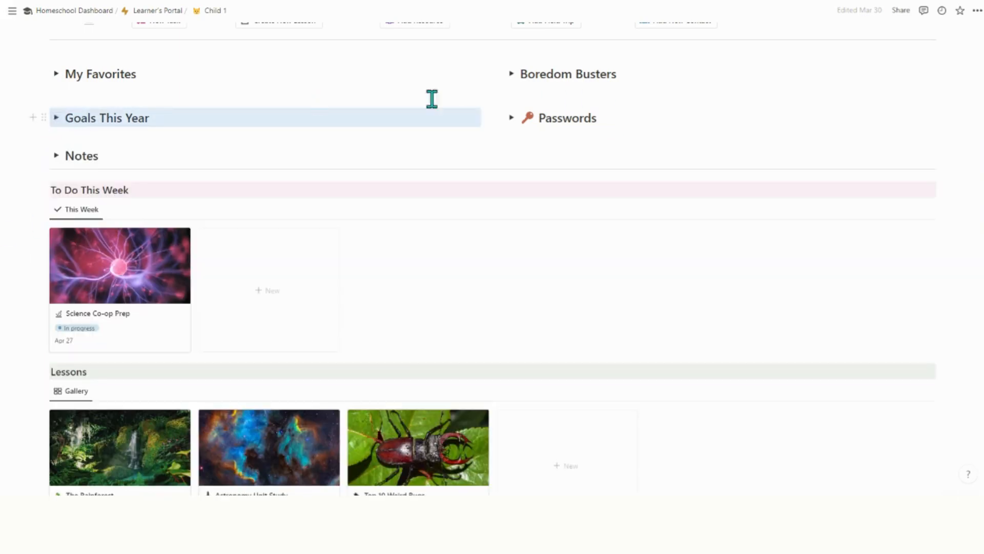
left_click(511, 118)
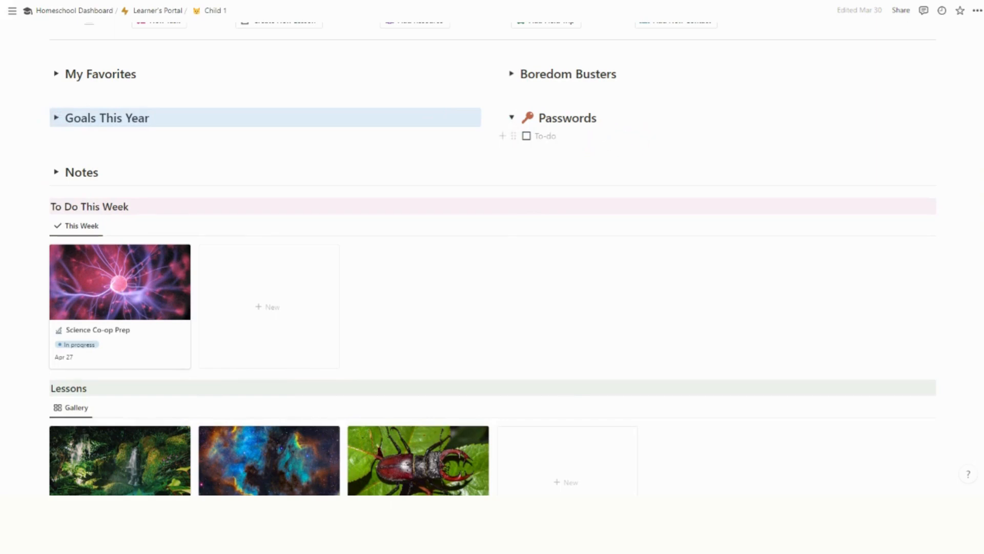
Turn the empty Passwords to-do into a bulleted list item, then briefly open and close Notes.
left_click(514, 135)
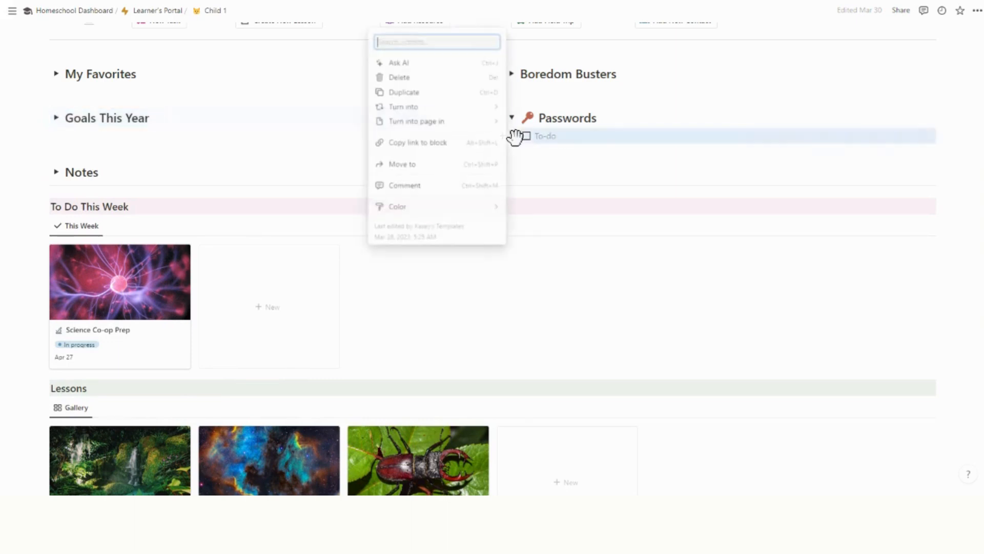
mouse_move(413, 109)
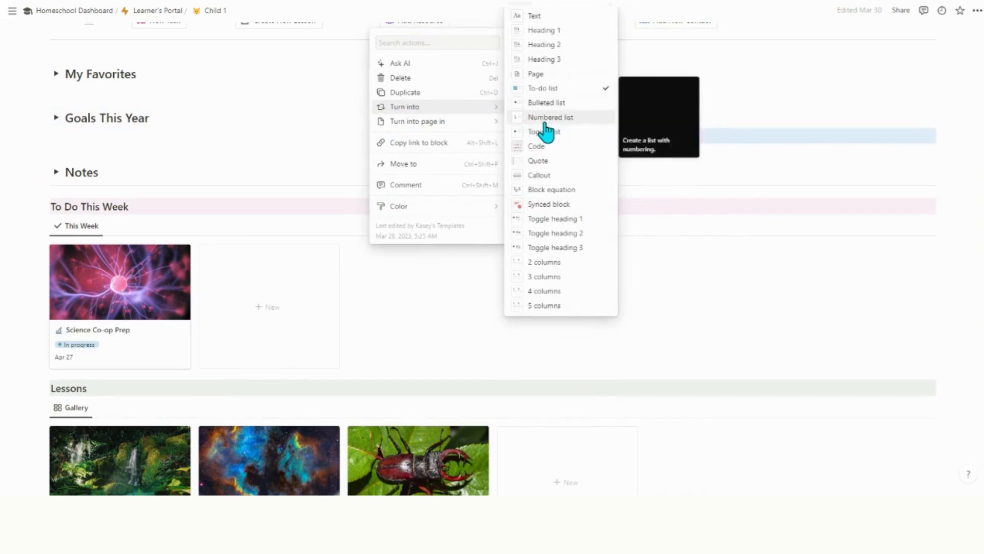
left_click(564, 104)
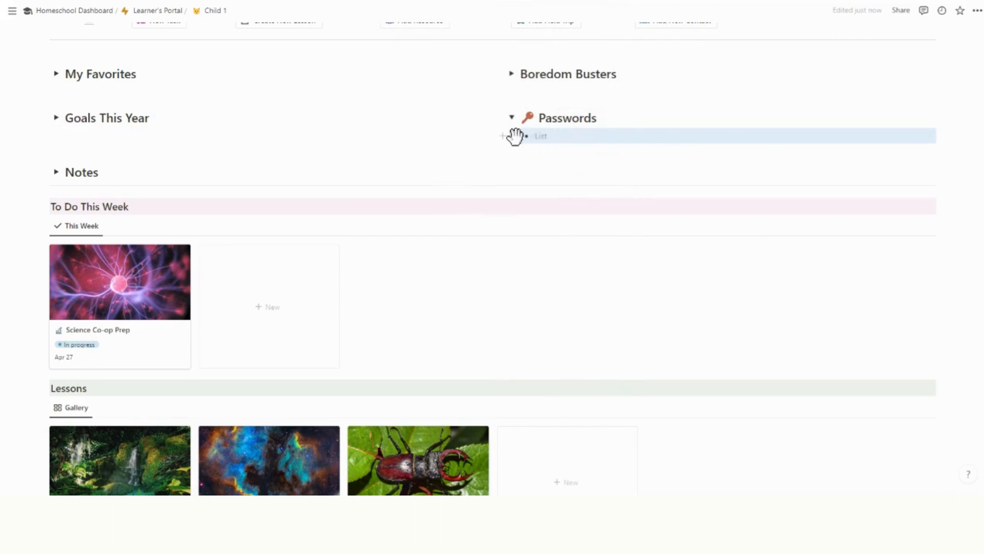
left_click(57, 174)
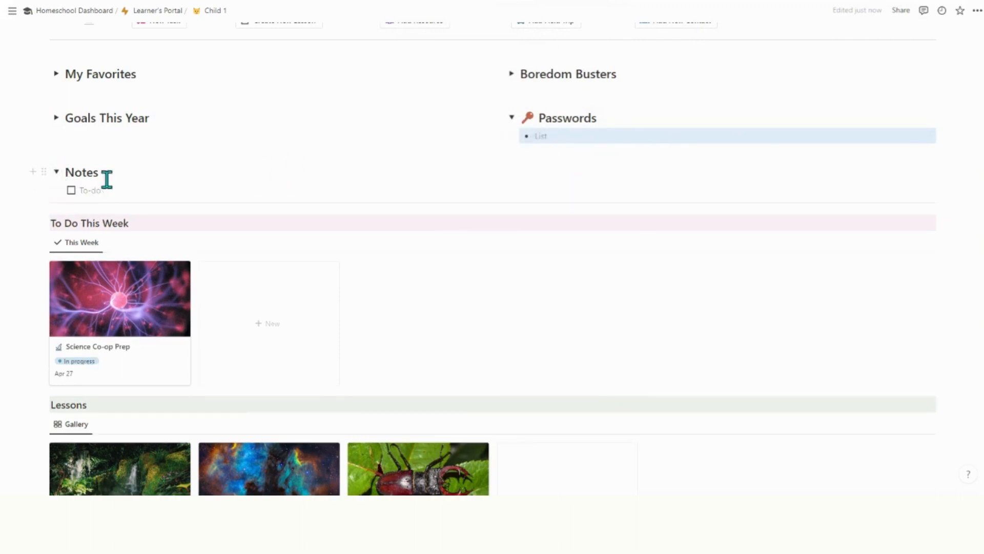
left_click(57, 173)
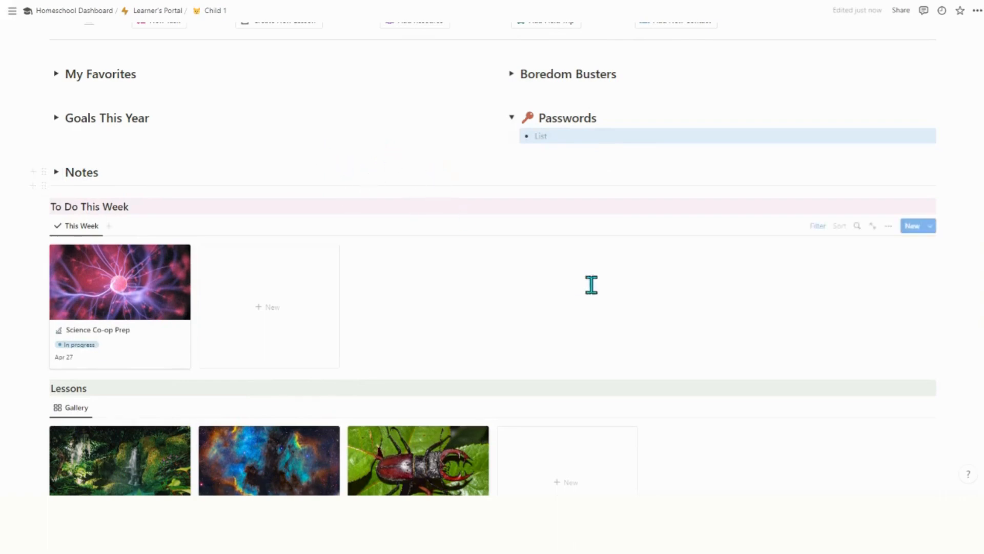
Scroll up through Child 1 and return via the Homeschool Dashboard breadcrumb.
scroll(167, 372, "down", 2)
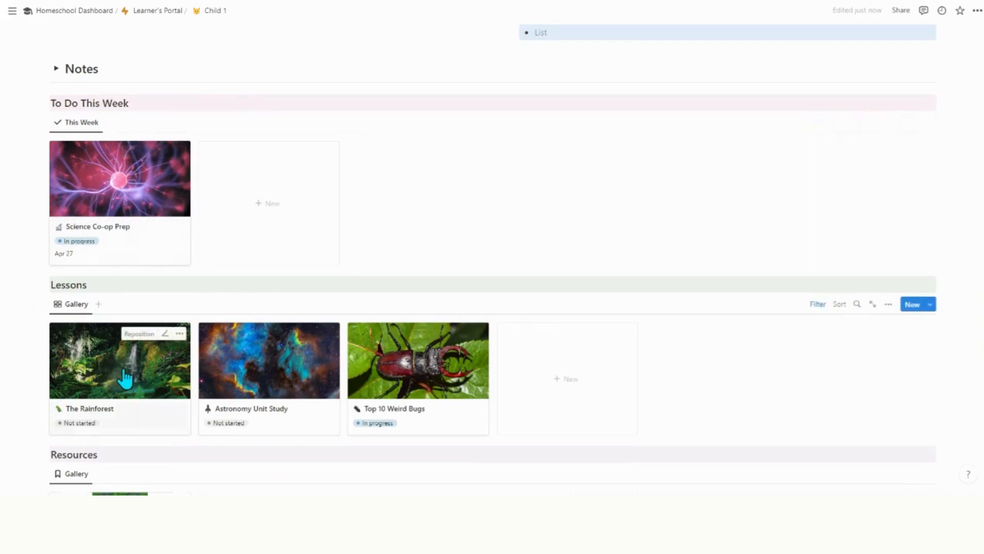
scroll(267, 359, "up", 5)
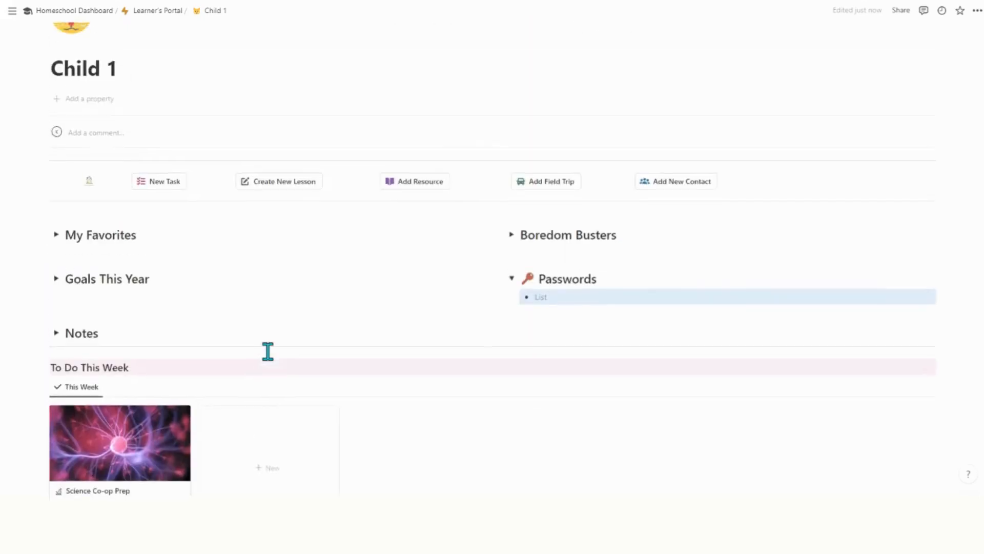
scroll(268, 352, "up", 3)
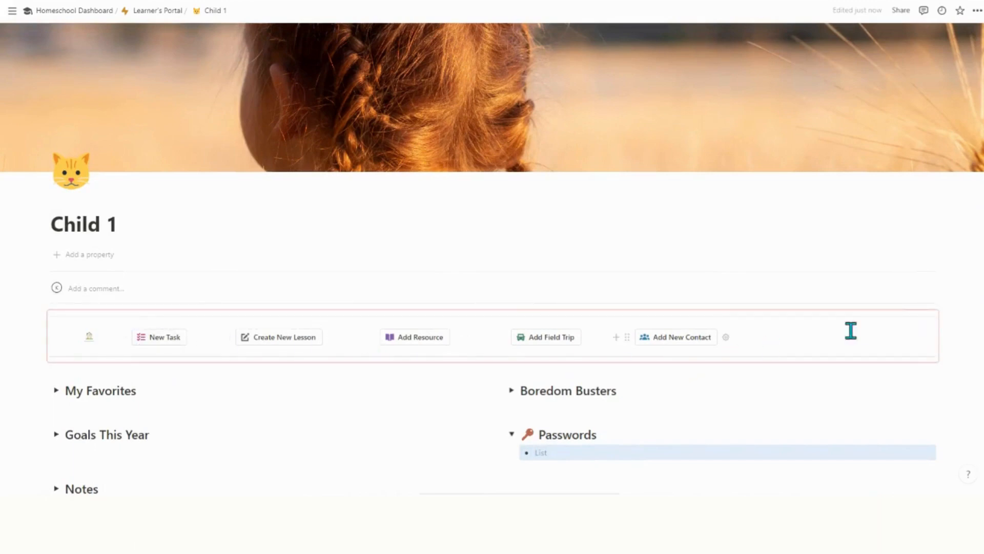
mouse_move(89, 343)
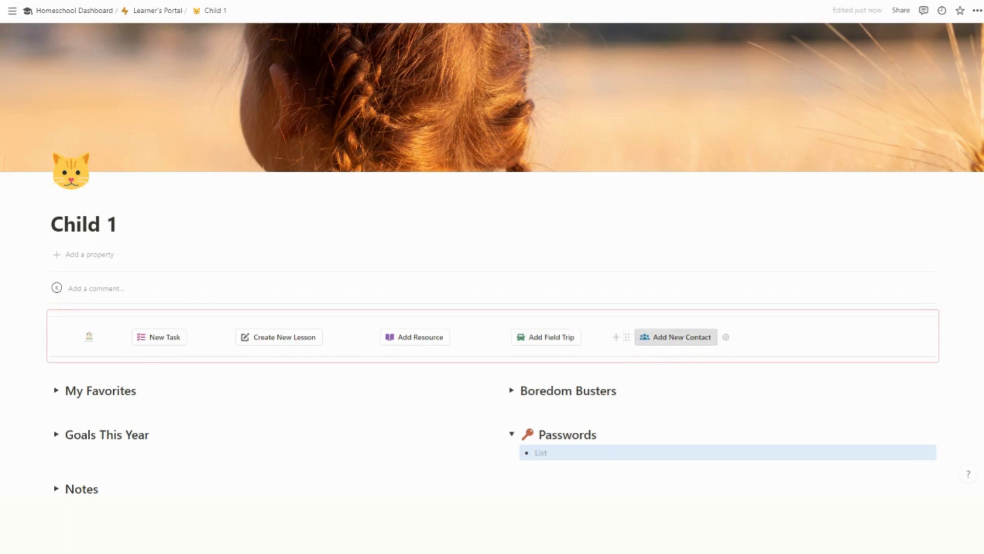
left_click(99, 11)
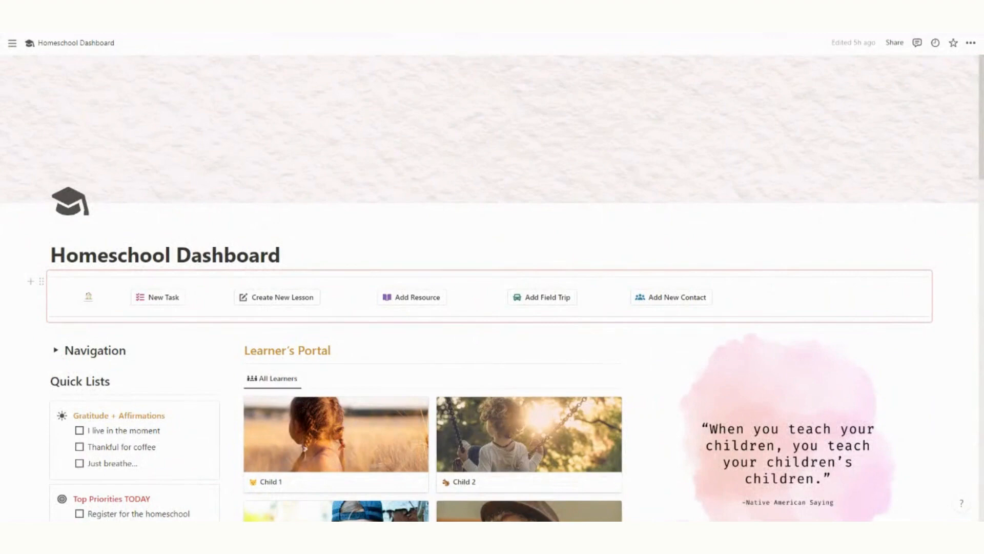
Expand Navigation and create a new lesson with Create New Lesson.
left_click(56, 350)
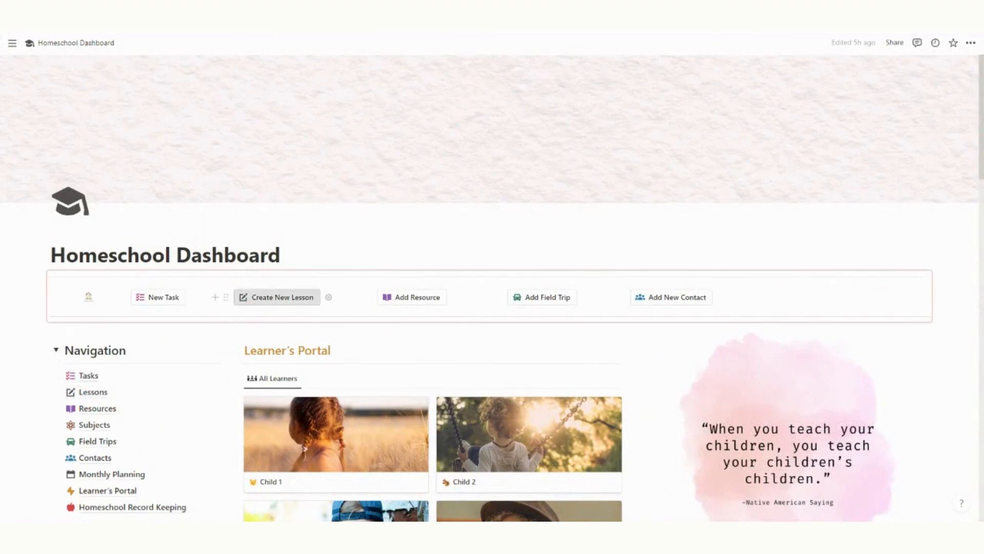
left_click(268, 306)
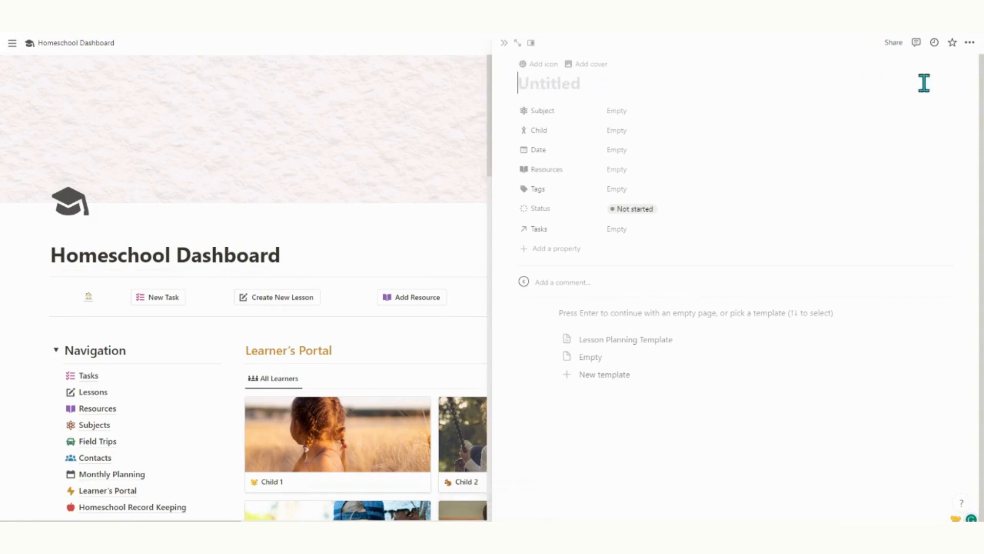
Open the new lesson as a full page and turn on full width.
left_click(517, 43)
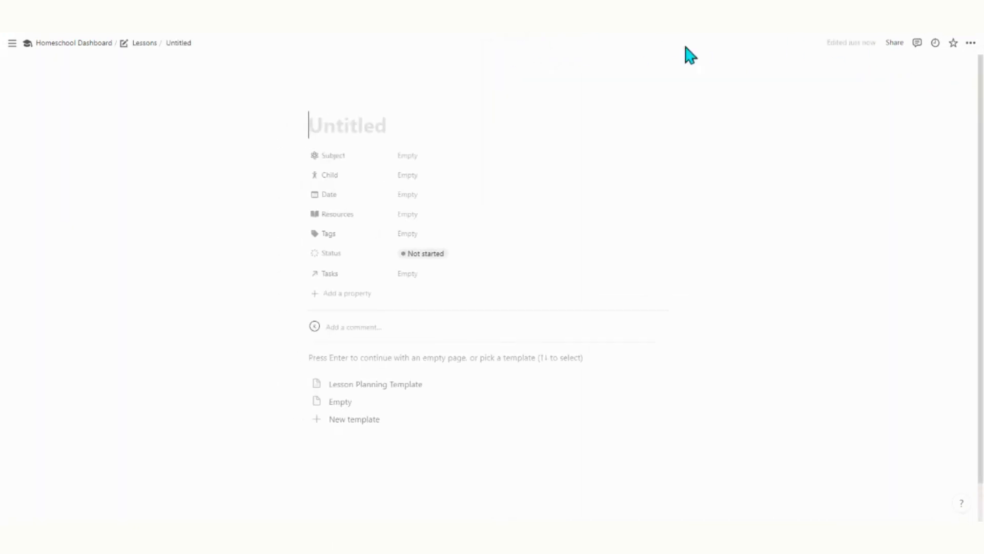
left_click(972, 44)
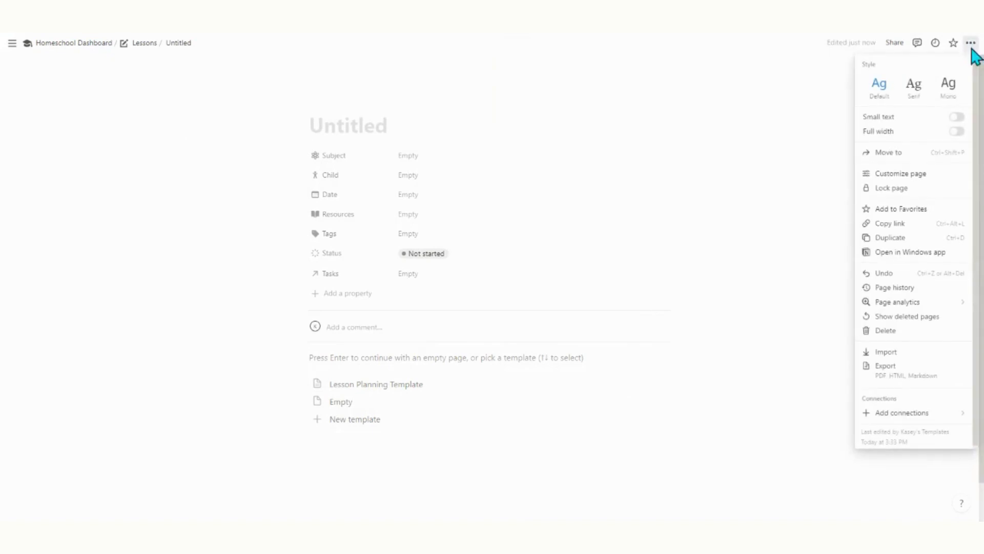
left_click(957, 131)
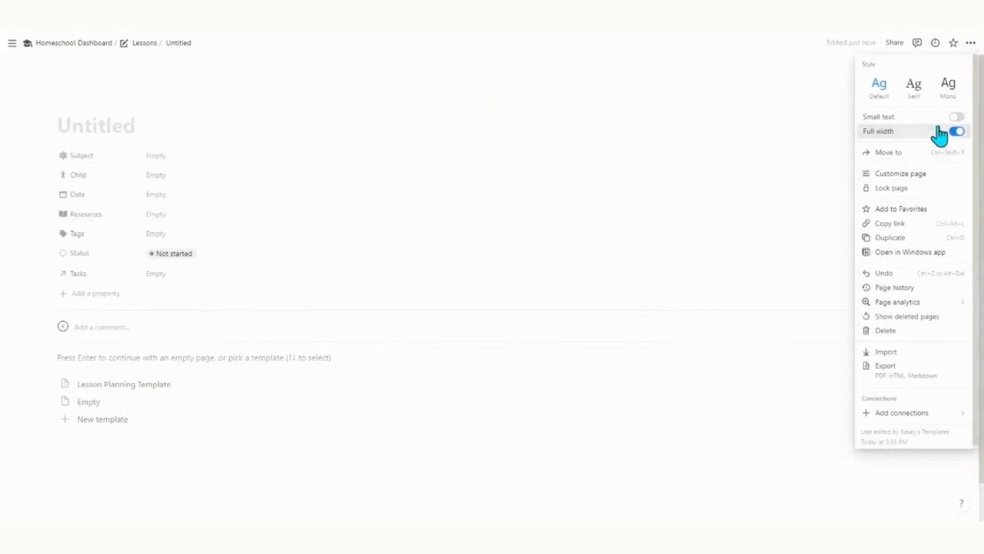
Title the lesson Seashells, give it a seashell emoji icon and add a cover.
left_click(115, 125)
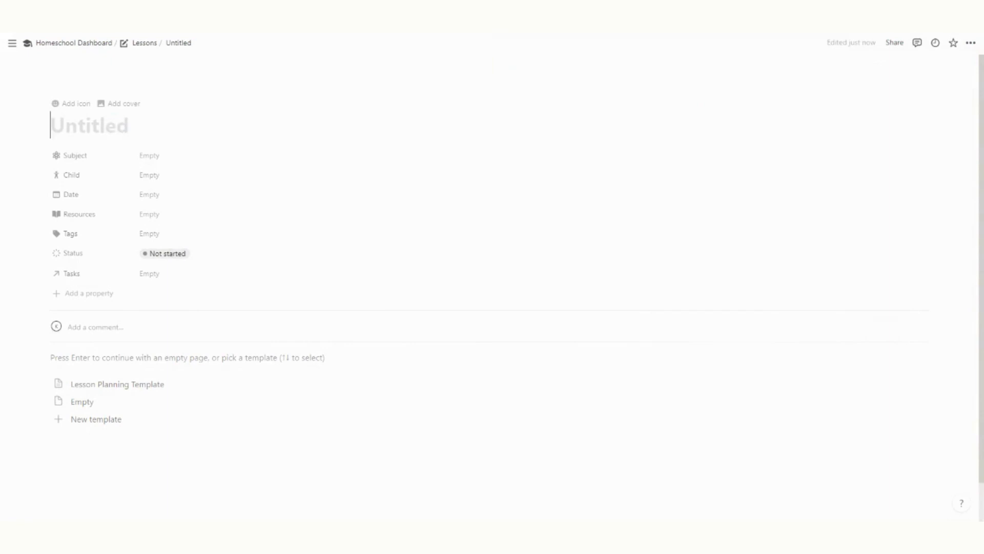
type("Seashells")
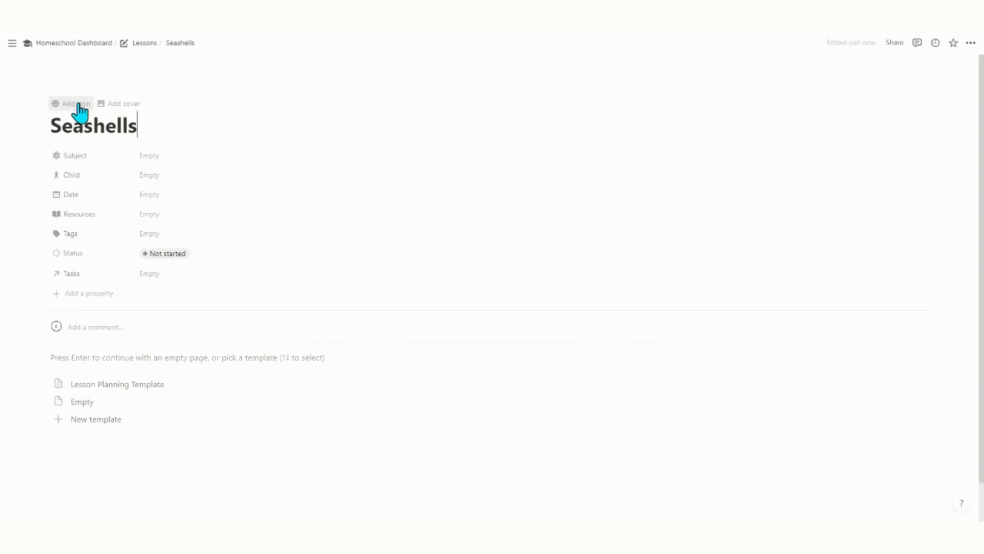
left_click(76, 103)
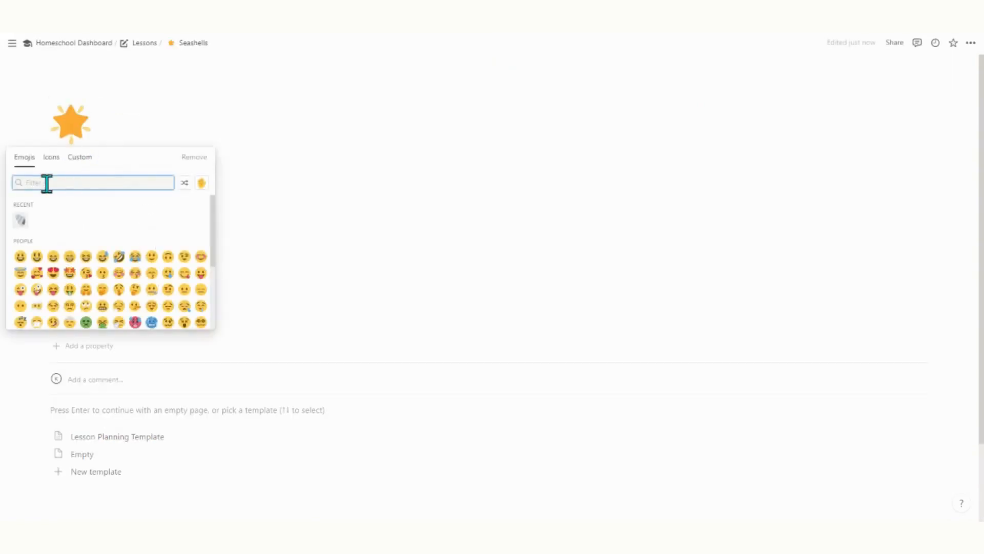
left_click(21, 221)
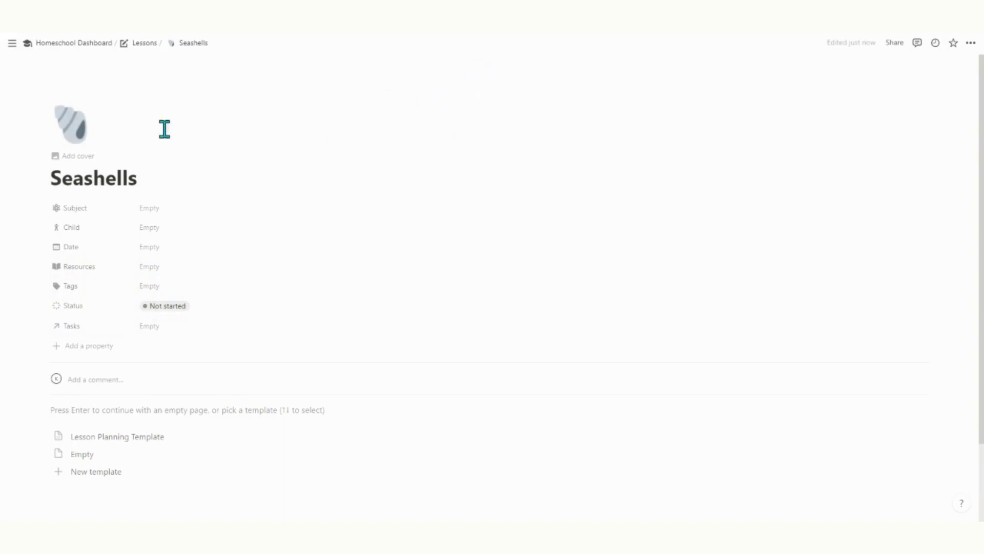
left_click(78, 156)
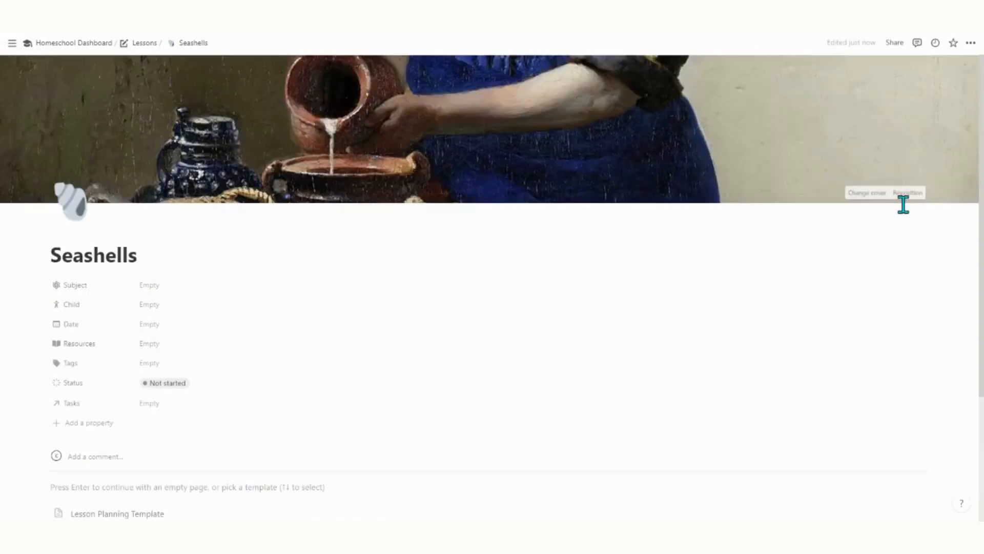
Replace the cover with an Unsplash image found by searching 'seashell'.
left_click(868, 193)
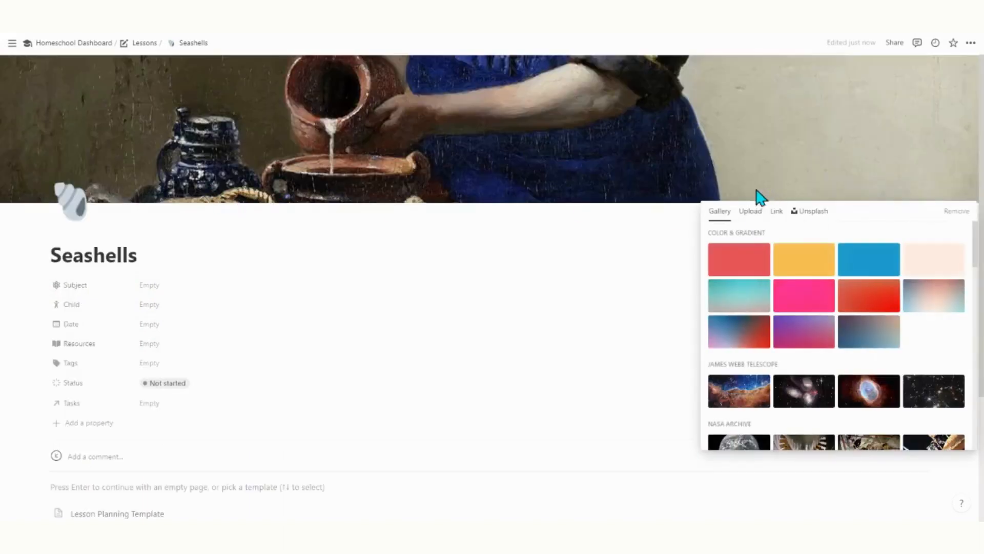
left_click(810, 211)
type("seahell")
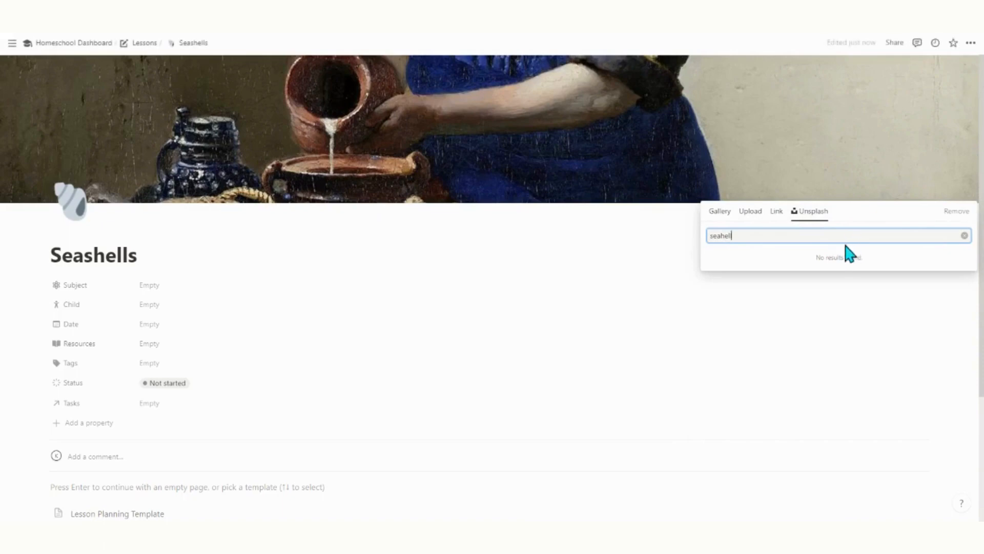
key("BackSpace")
key("BackSpace")
key("BackSpace")
key("BackSpace")
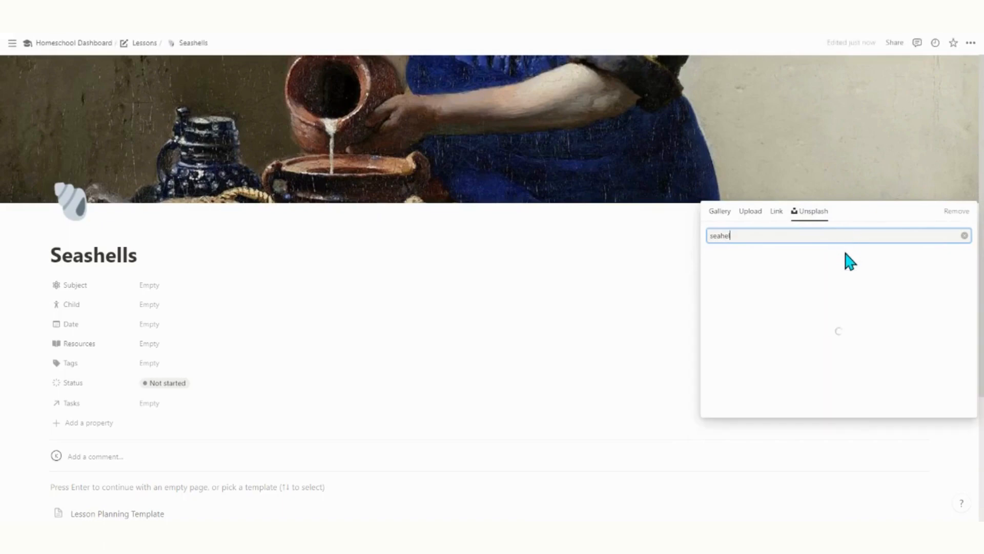
type("shell")
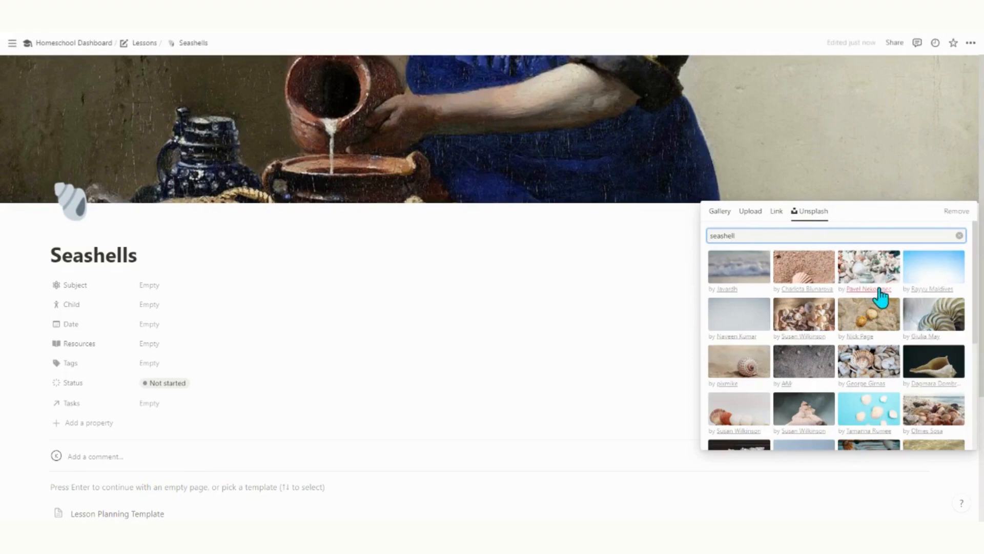
left_click(808, 328)
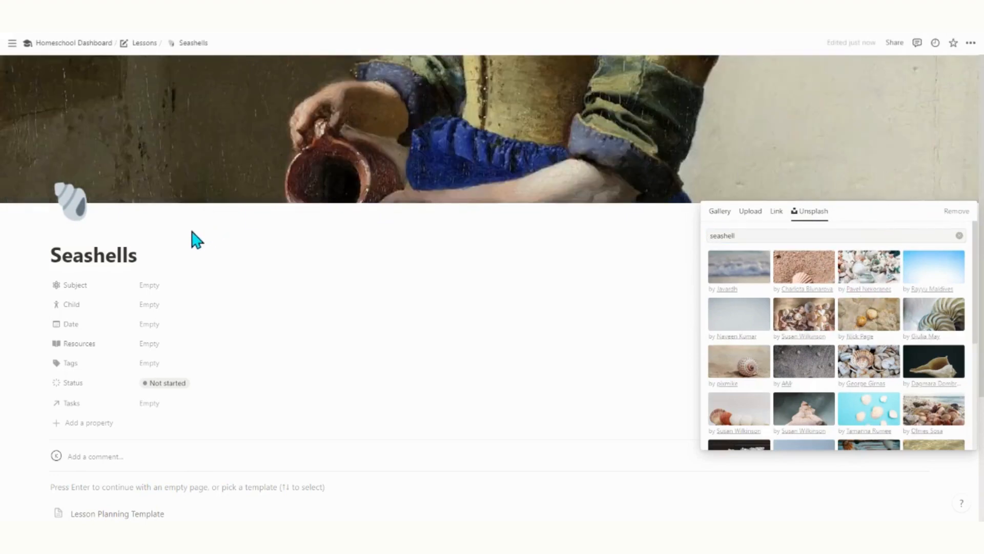
left_click(198, 241)
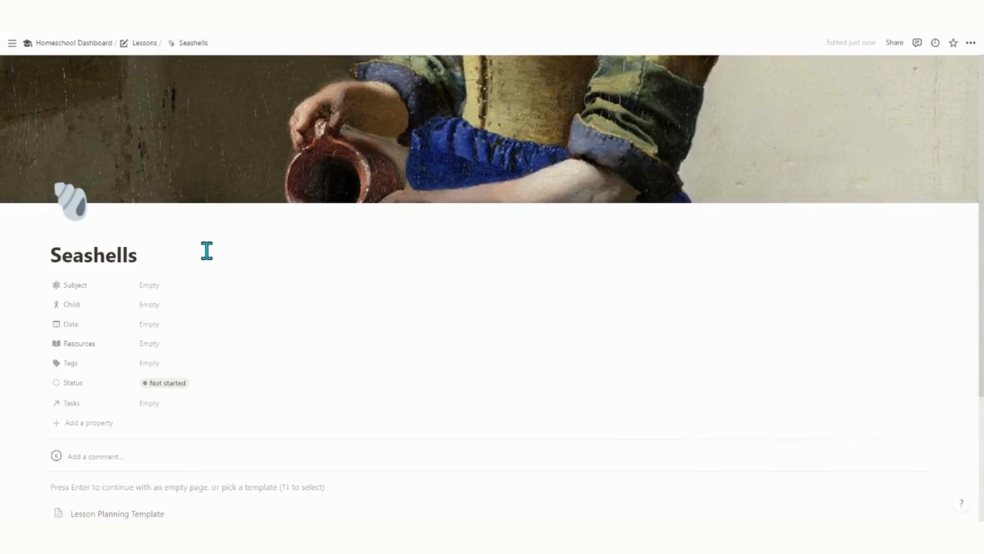
Link the Seashells lesson to the Nature subject and assign it to Child 1 and Child 2.
left_click(156, 287)
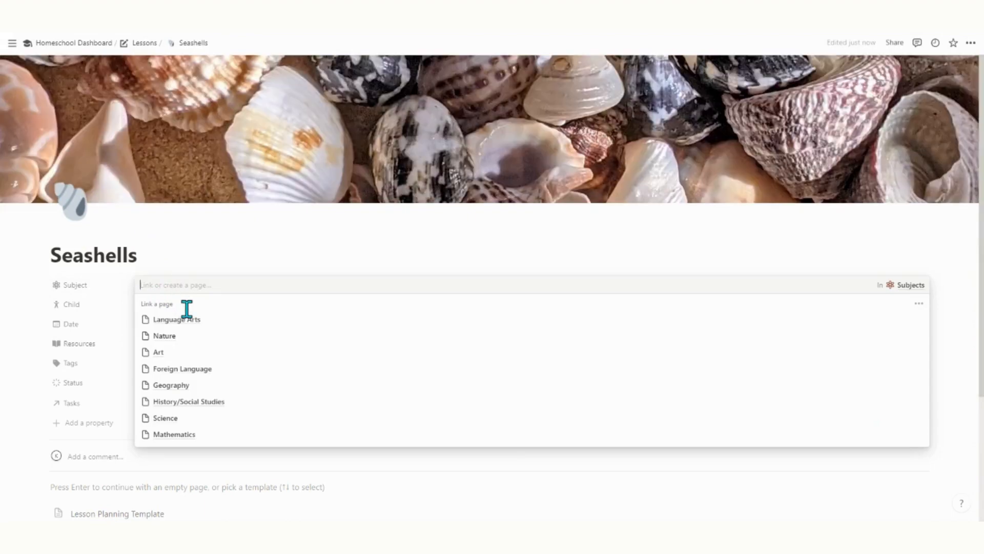
left_click(164, 335)
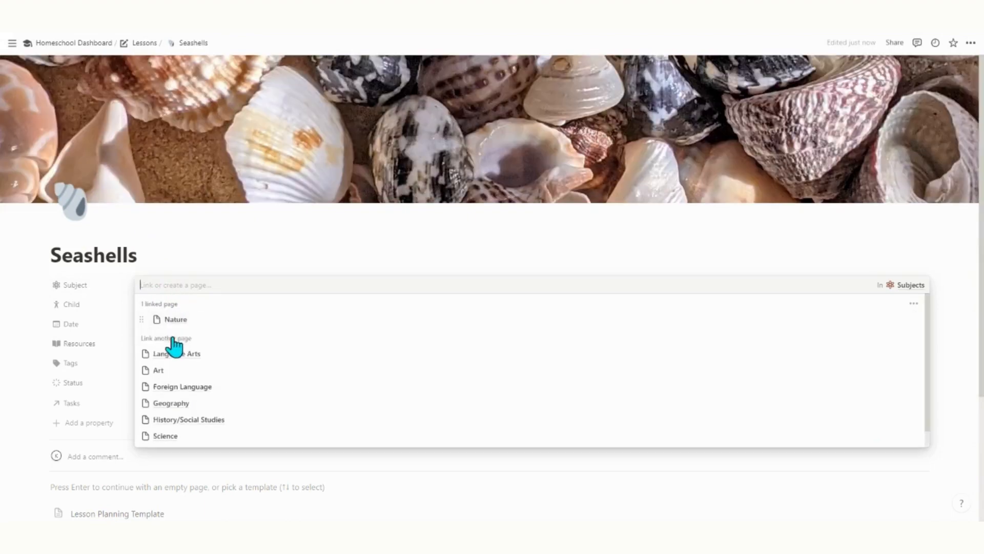
left_click(231, 265)
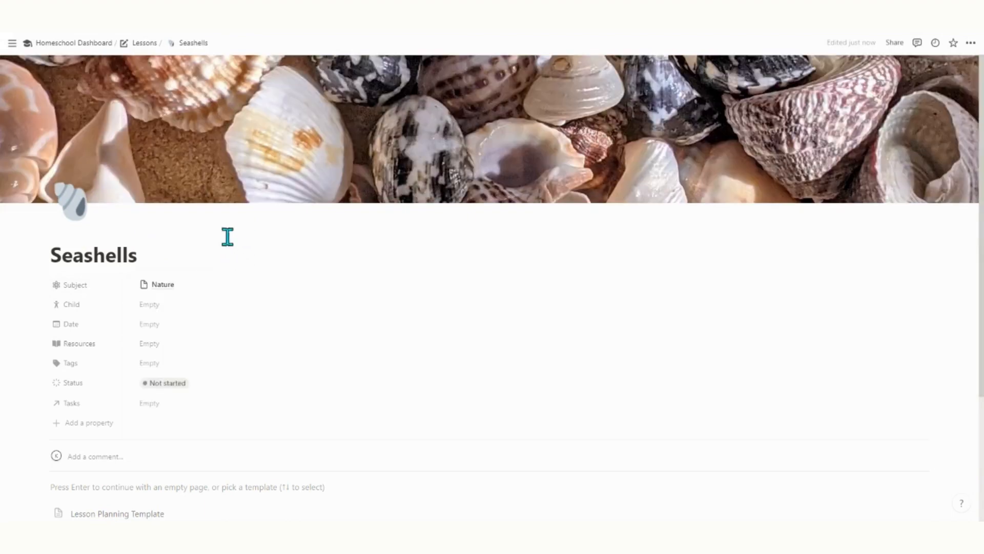
left_click(161, 304)
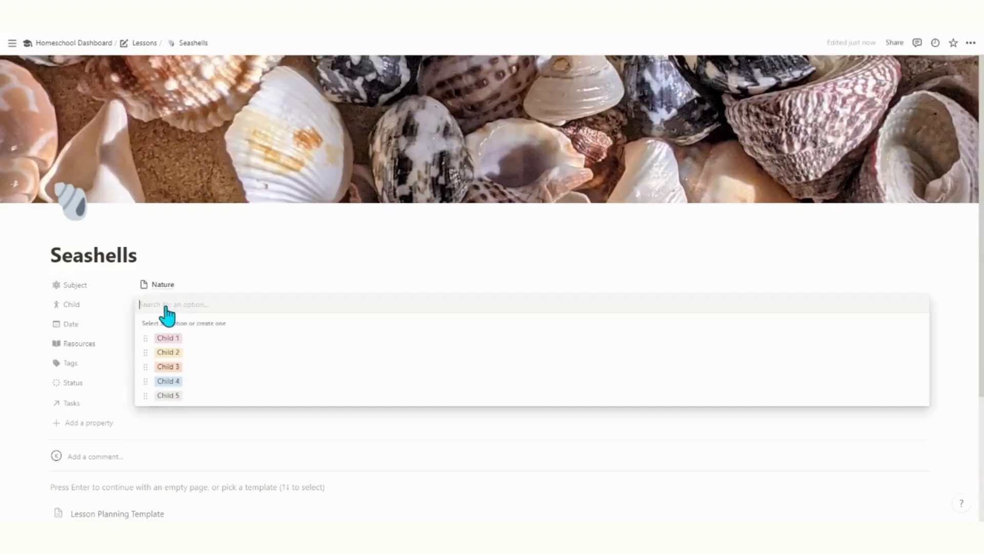
left_click(175, 343)
left_click(167, 353)
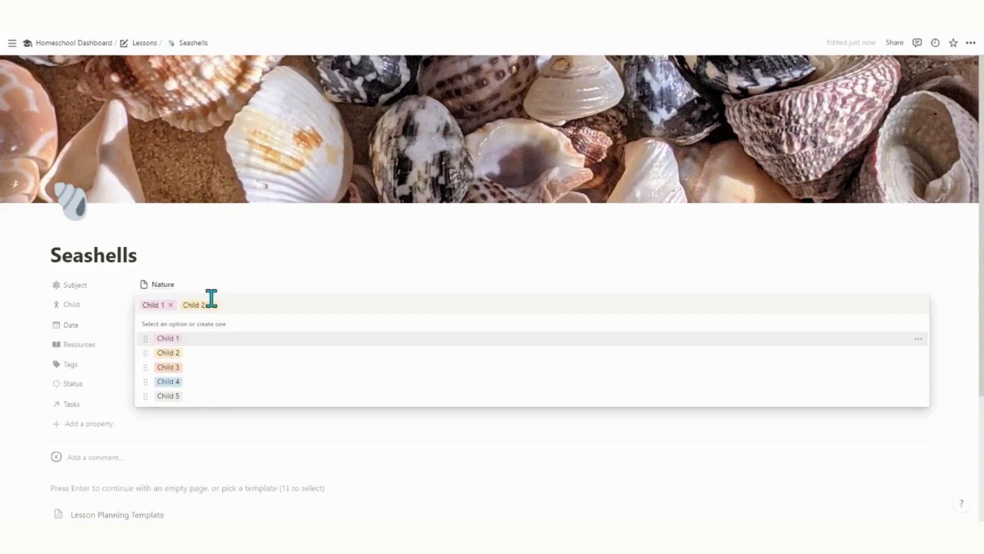
left_click(257, 266)
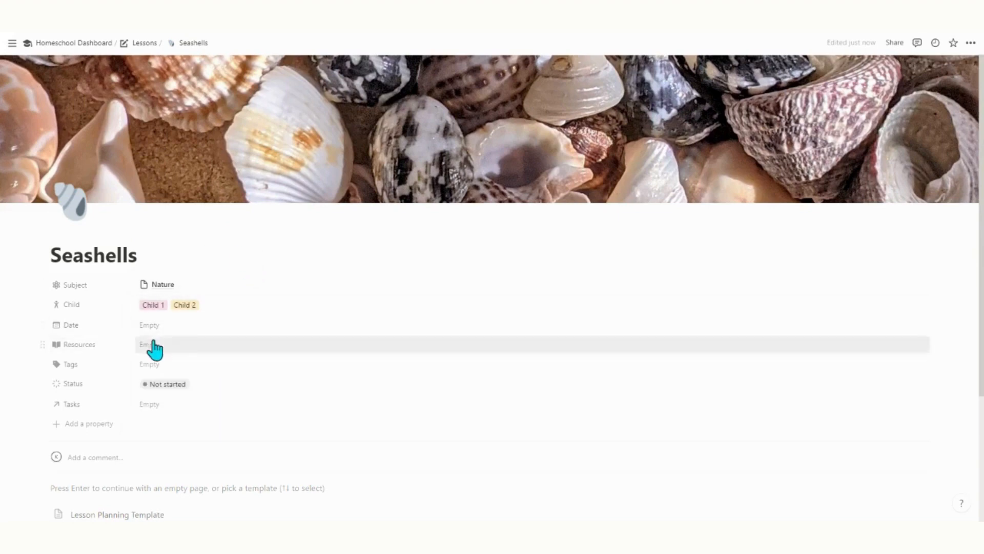
Schedule the lesson with a date range from April 27 to May 25, 2023.
left_click(88, 328)
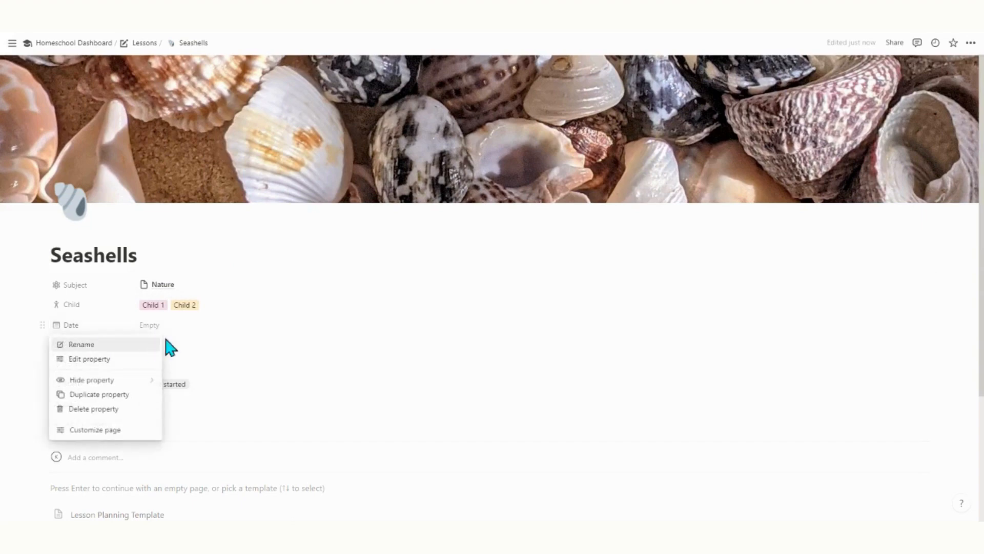
left_click(169, 336)
left_click(147, 332)
left_click(220, 184)
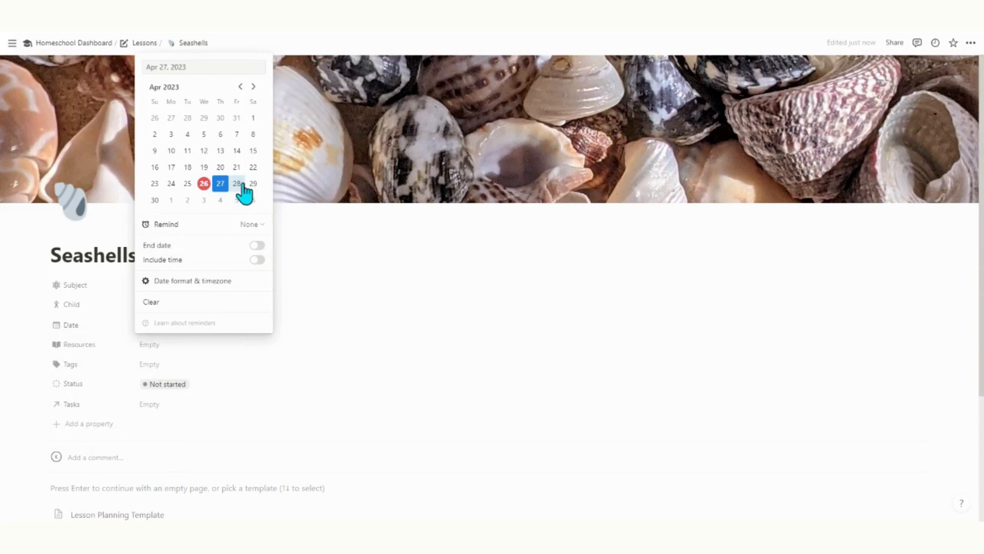
left_click(255, 248)
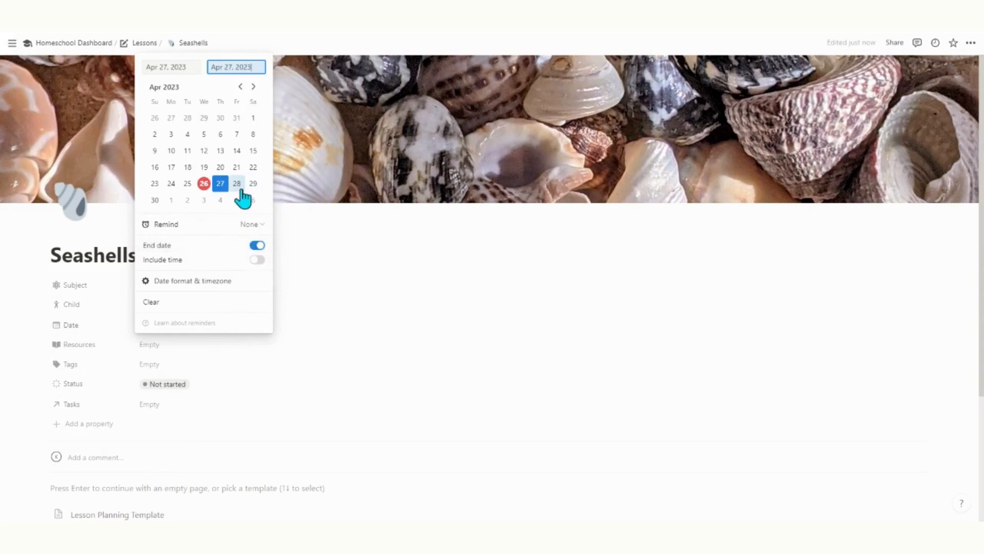
left_click(253, 87)
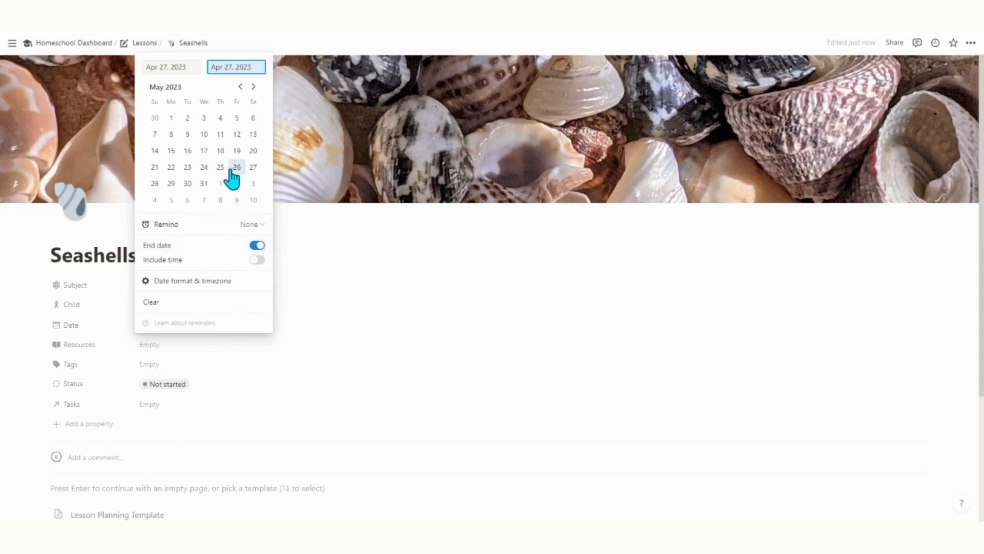
left_click(221, 167)
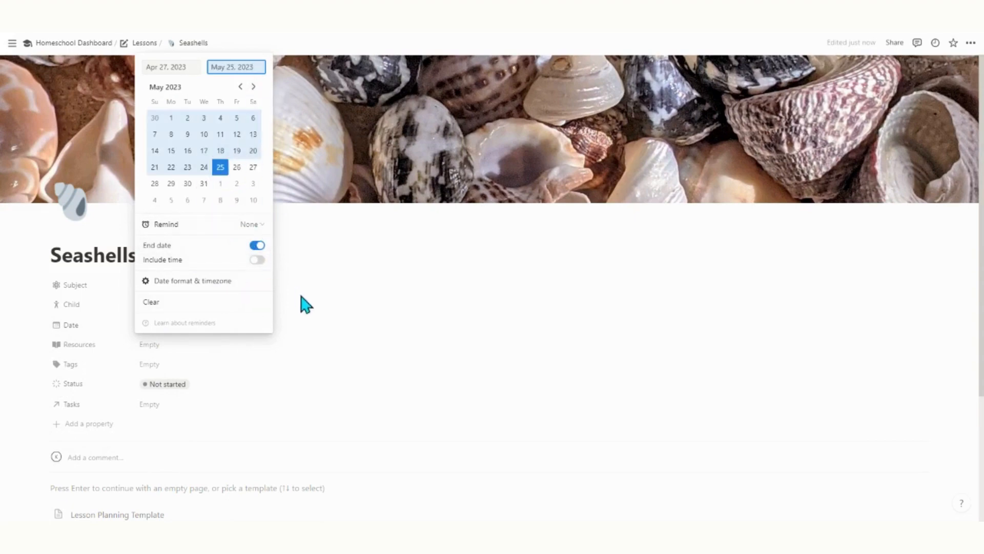
left_click(307, 305)
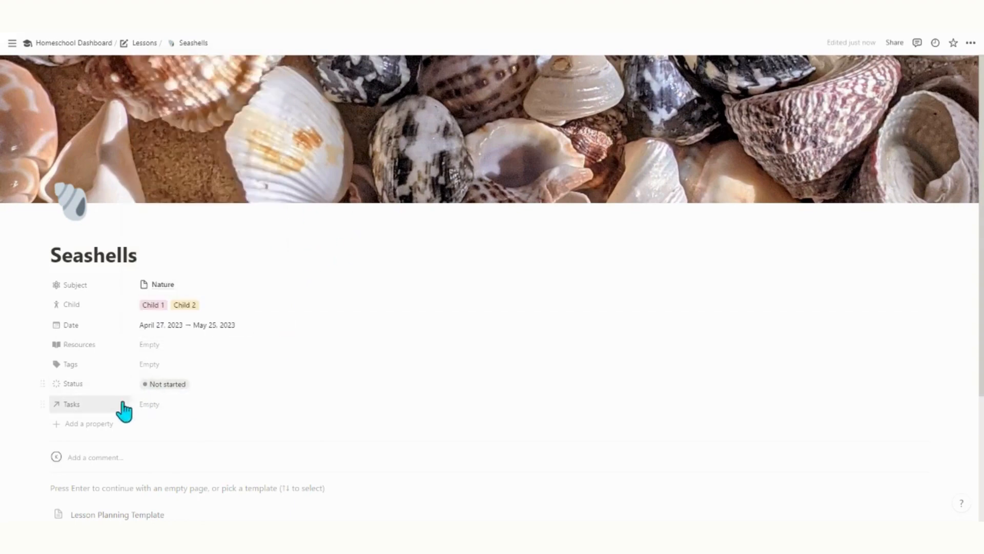
Tag the lesson Seashell and Unit Study, leaving Resources unlinked.
left_click(150, 344)
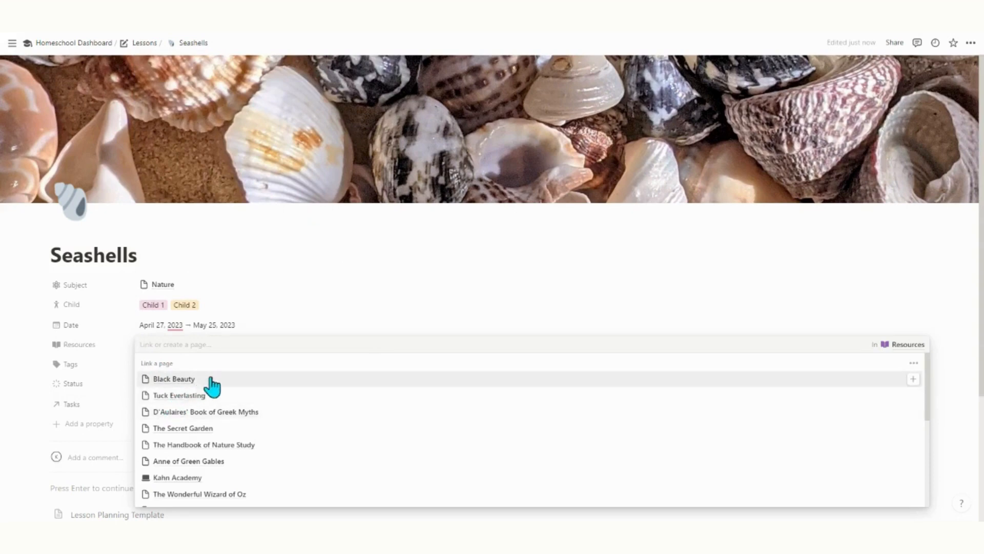
left_click(286, 329)
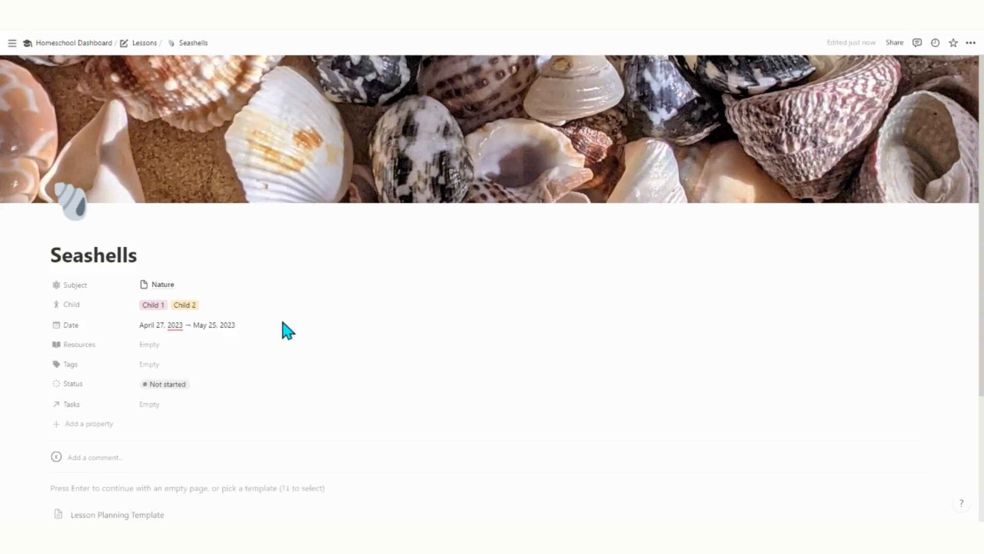
left_click(186, 365)
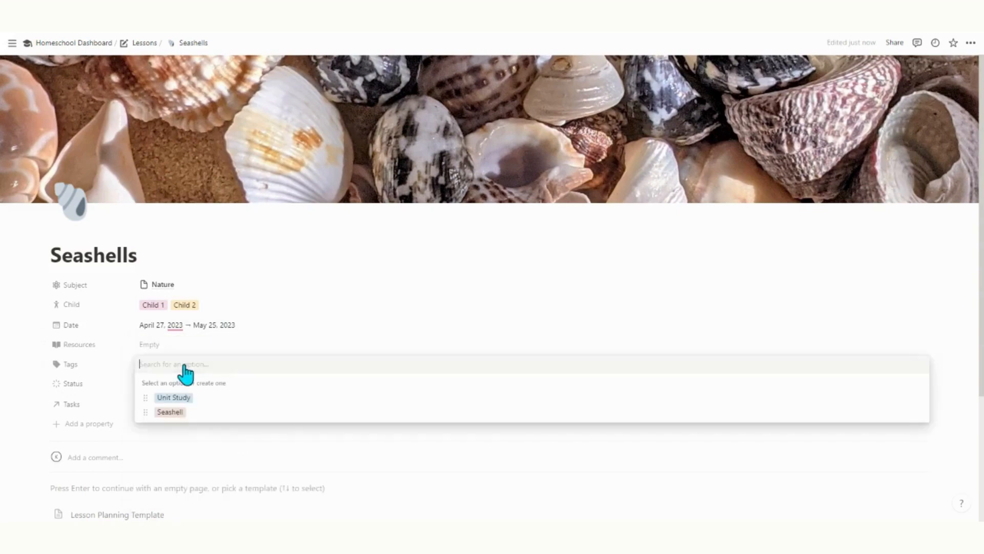
left_click(180, 416)
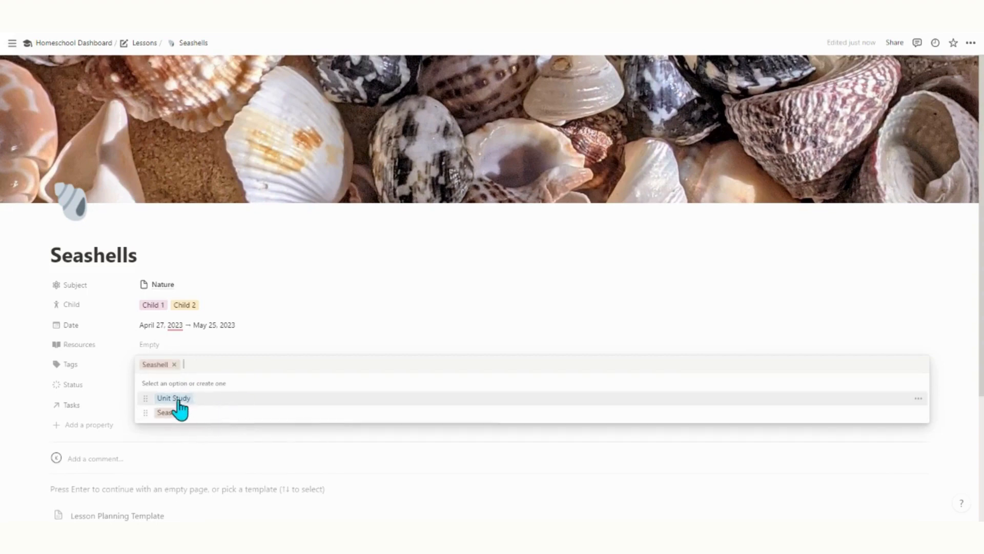
left_click(176, 400)
left_click(271, 349)
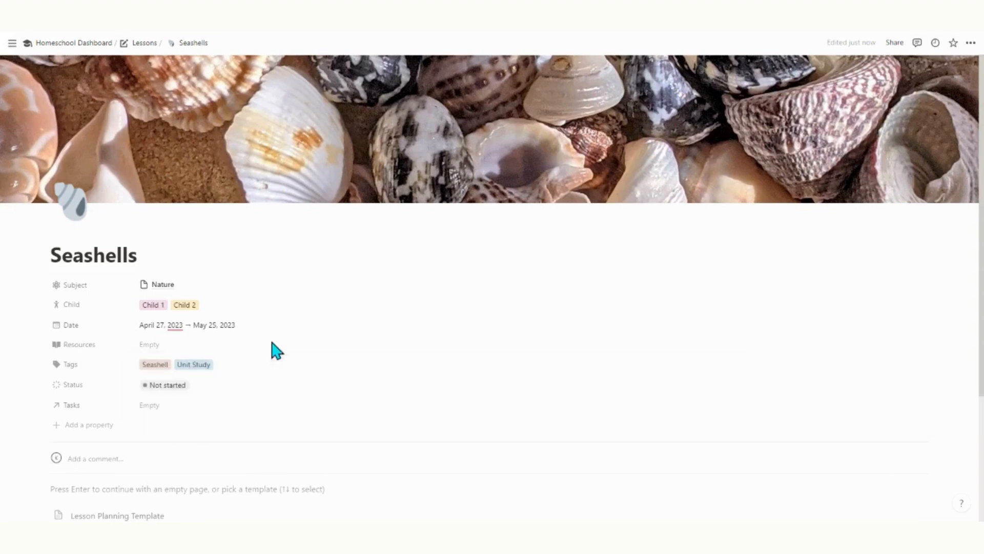
Set the lesson status to Planning, leaving Tasks unlinked.
left_click(163, 398)
left_click(173, 277)
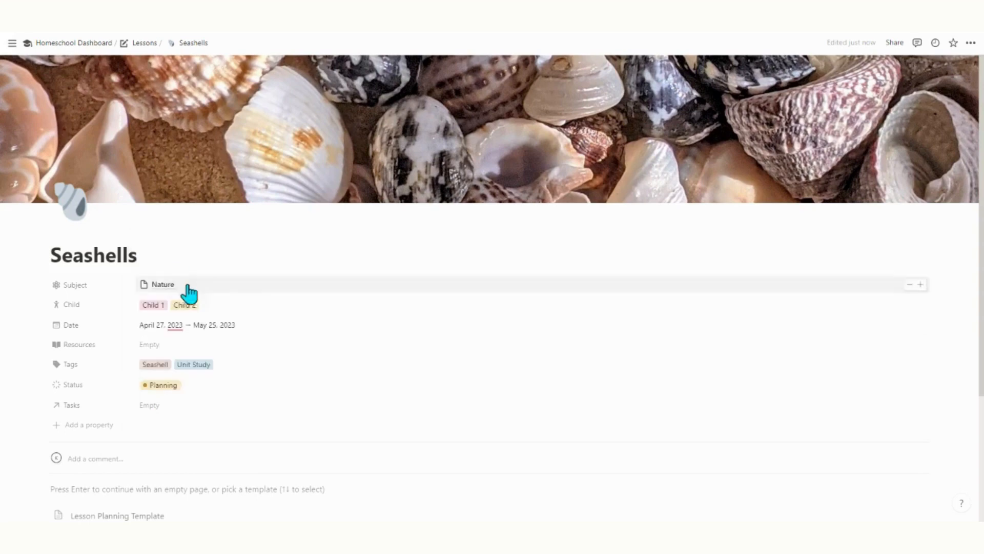
left_click(164, 408)
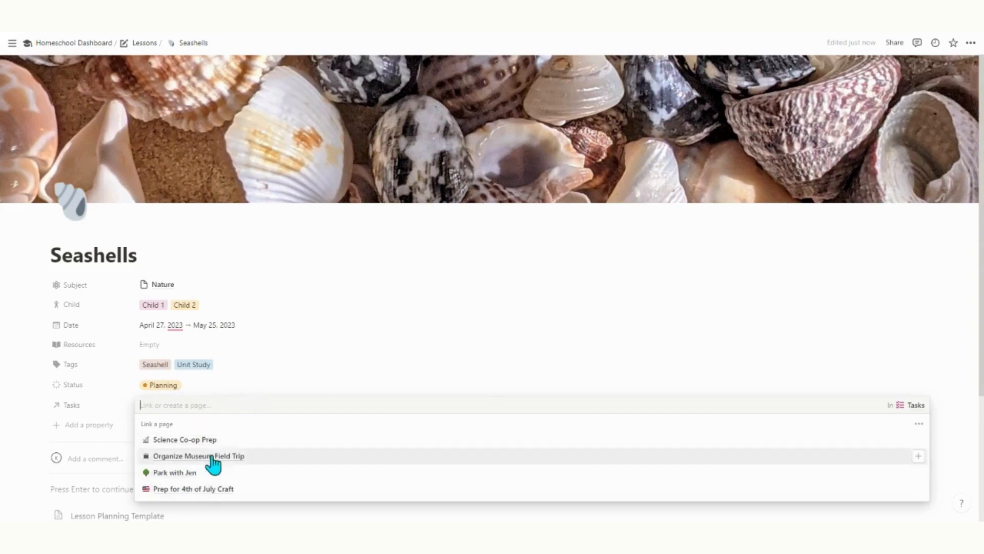
left_click(286, 393)
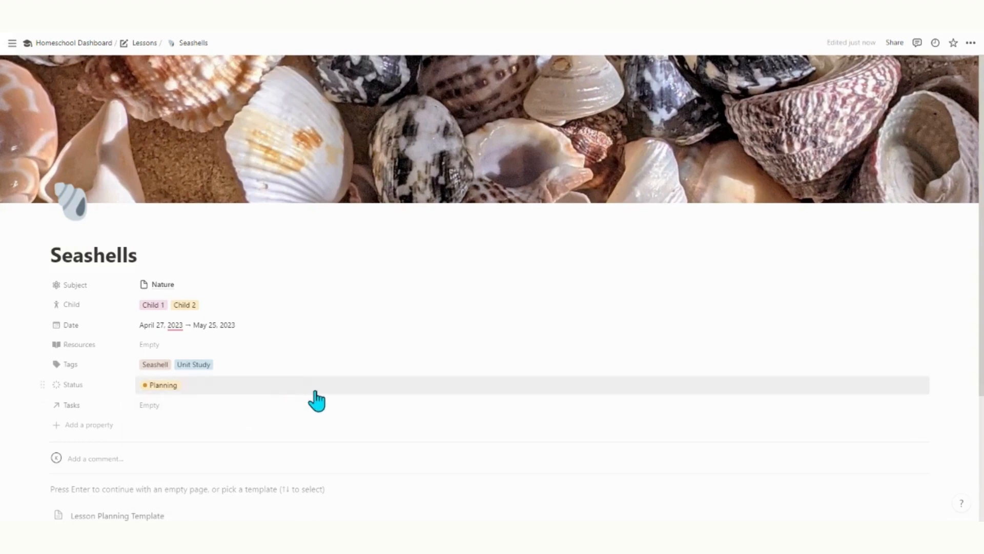
scroll(316, 401, "down", 2)
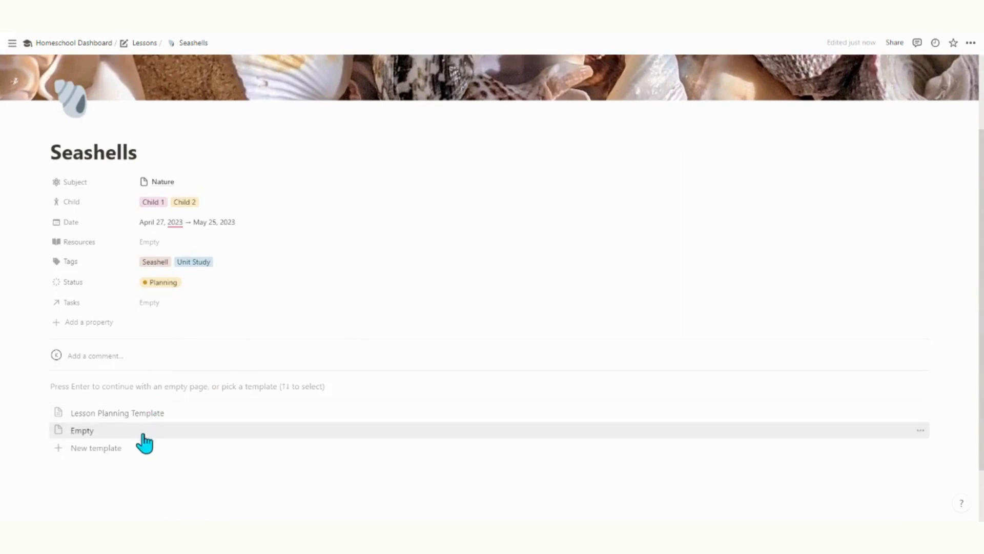
Apply the Lesson Planning Template to the Seashells page.
left_click(151, 414)
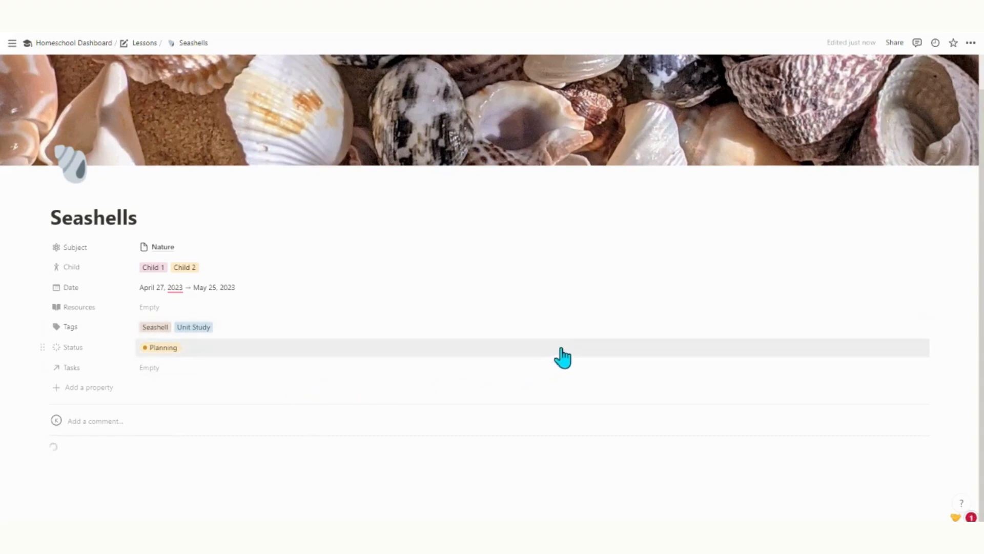
left_click(151, 415)
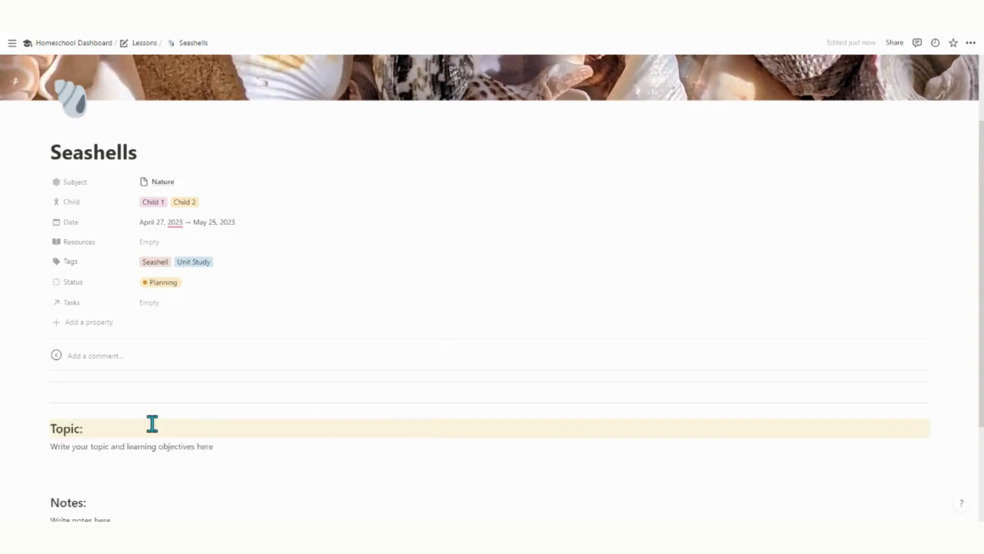
scroll(286, 429, "down", 2)
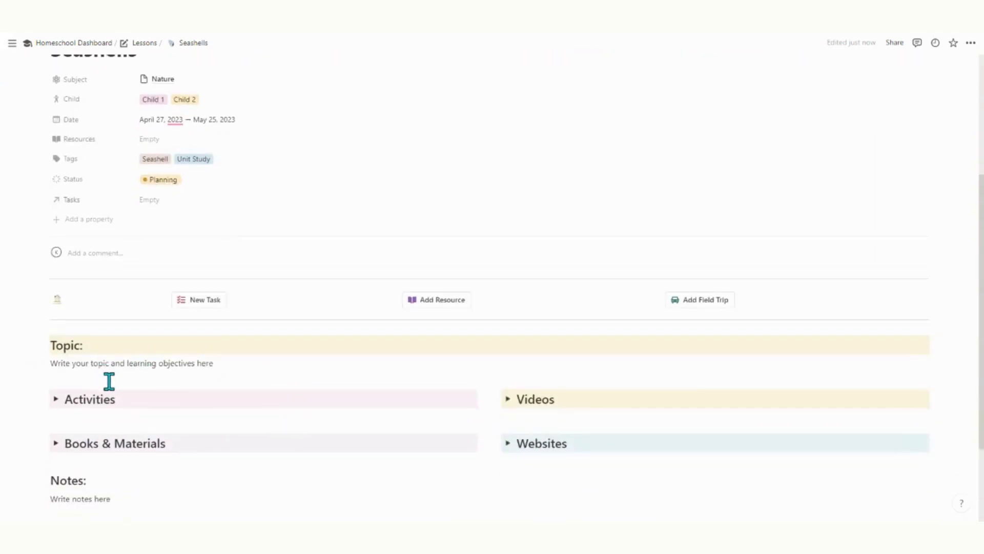
Expand the Activities, Videos, Websites and Books & Materials toggles, then collapse Books & Materials and Websites.
left_click(56, 400)
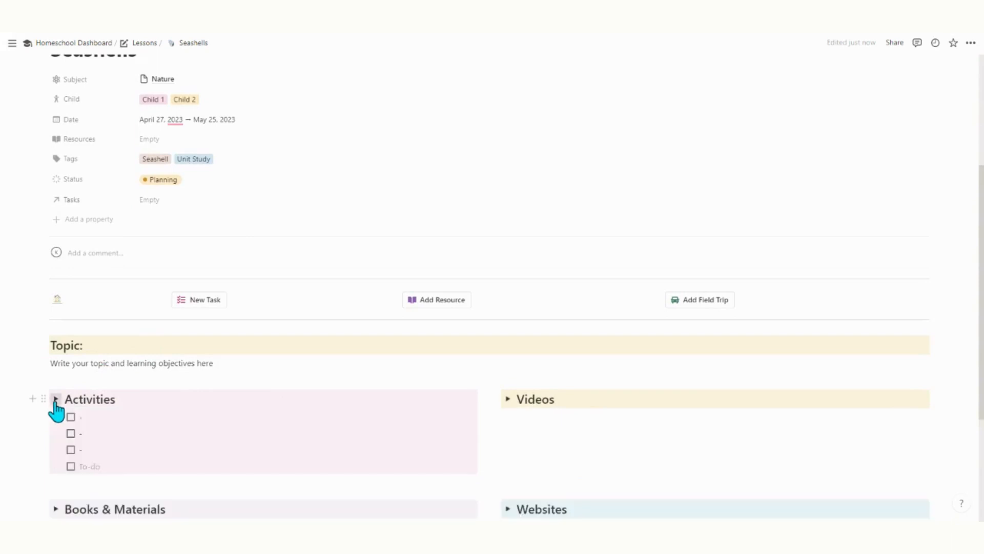
left_click(507, 403)
scroll(542, 413, "down", 2)
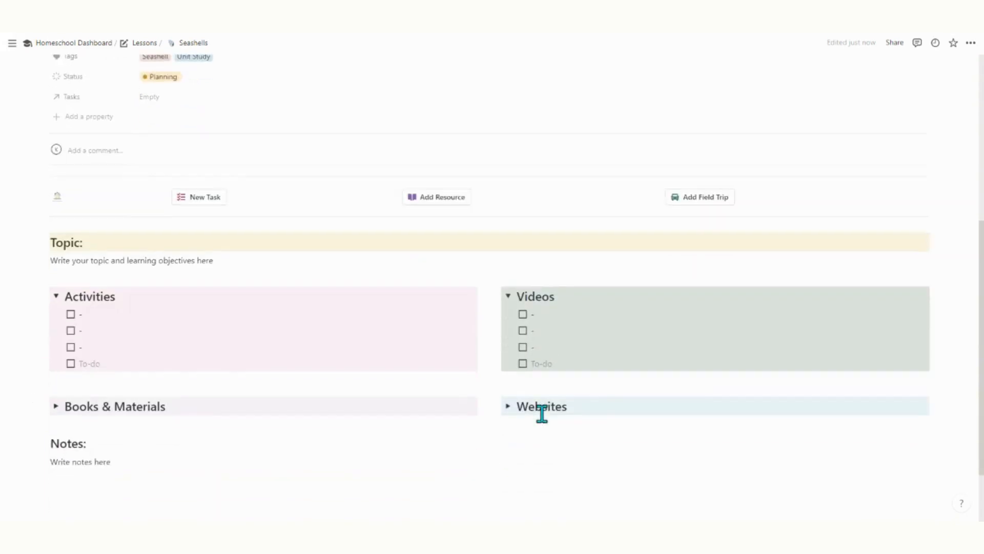
left_click(507, 405)
left_click(56, 405)
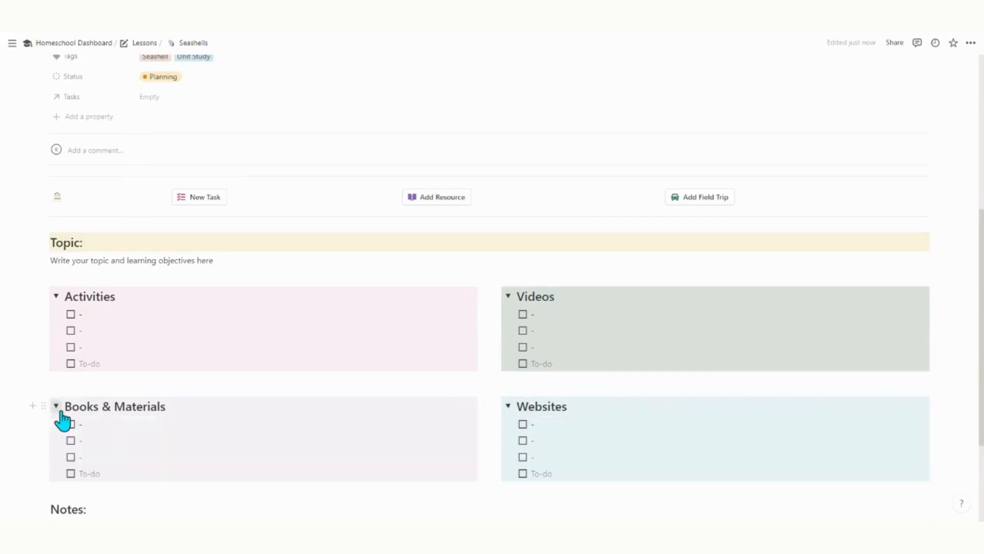
left_click(56, 405)
left_click(508, 406)
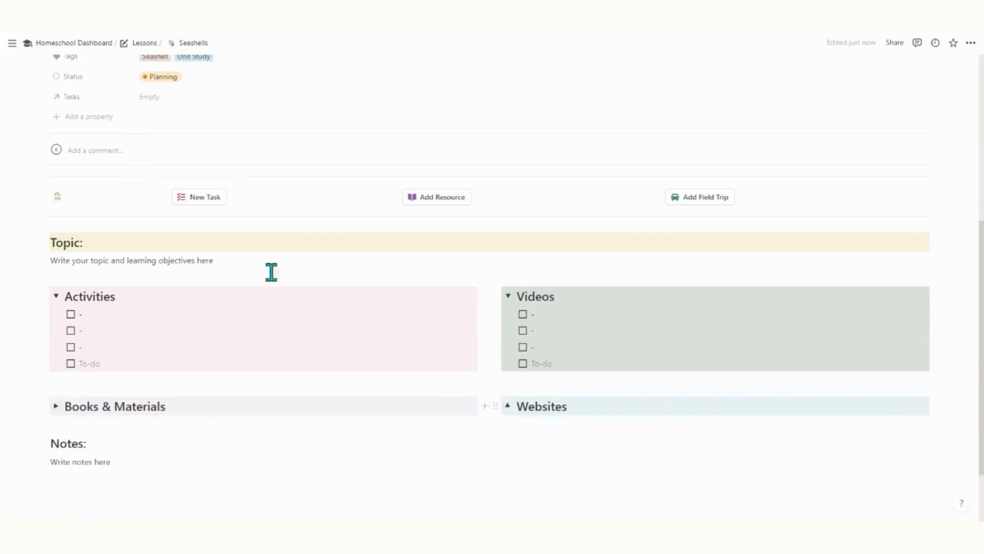
scroll(270, 277, "up", 4)
scroll(313, 321, "up", 2)
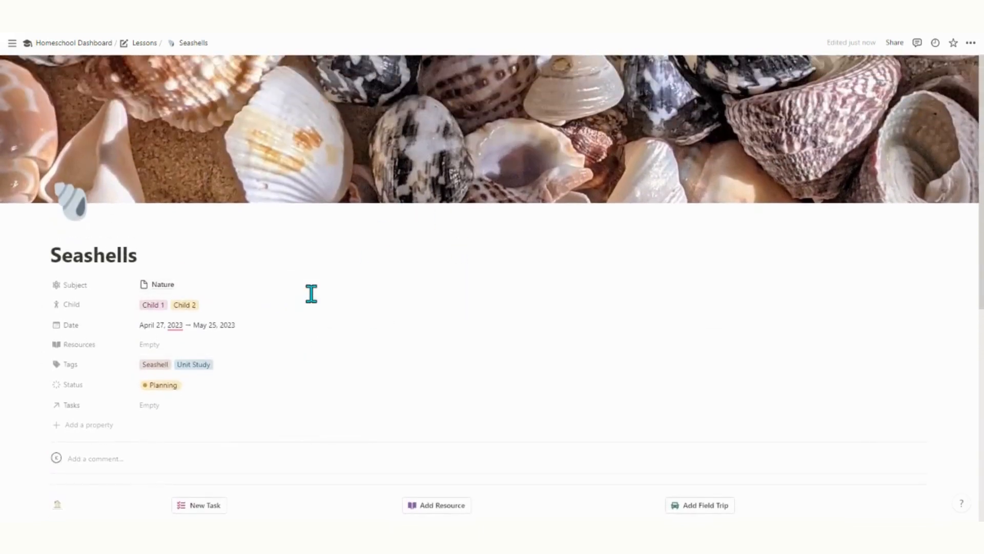
Open Lessons and view Planning Mode, In Progress, Completed and All, then return to the dashboard.
left_click(82, 46)
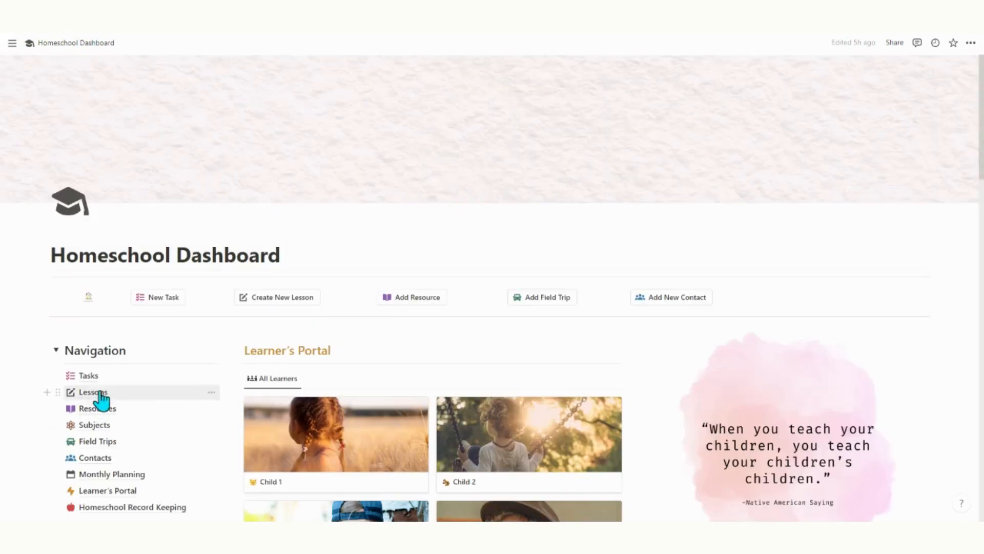
left_click(104, 396)
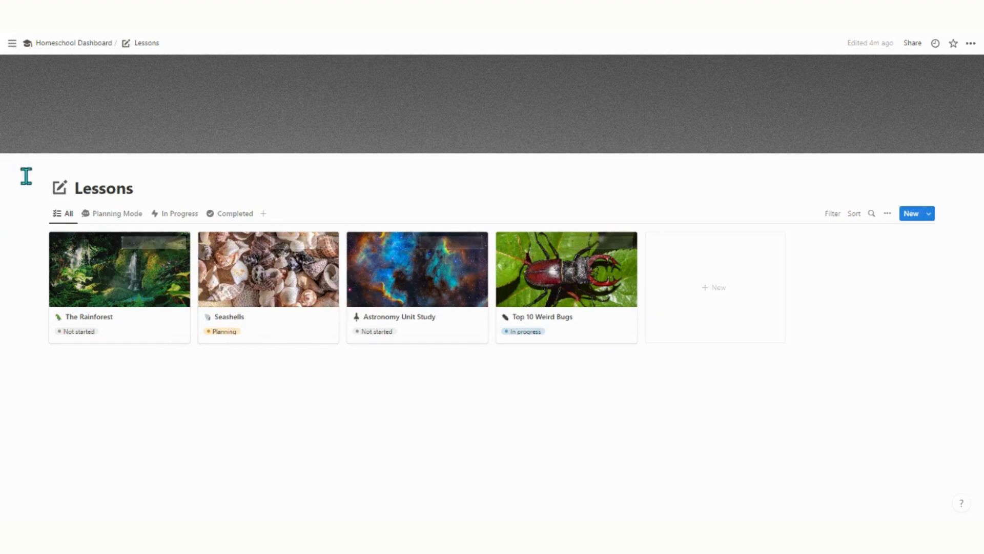
left_click(134, 213)
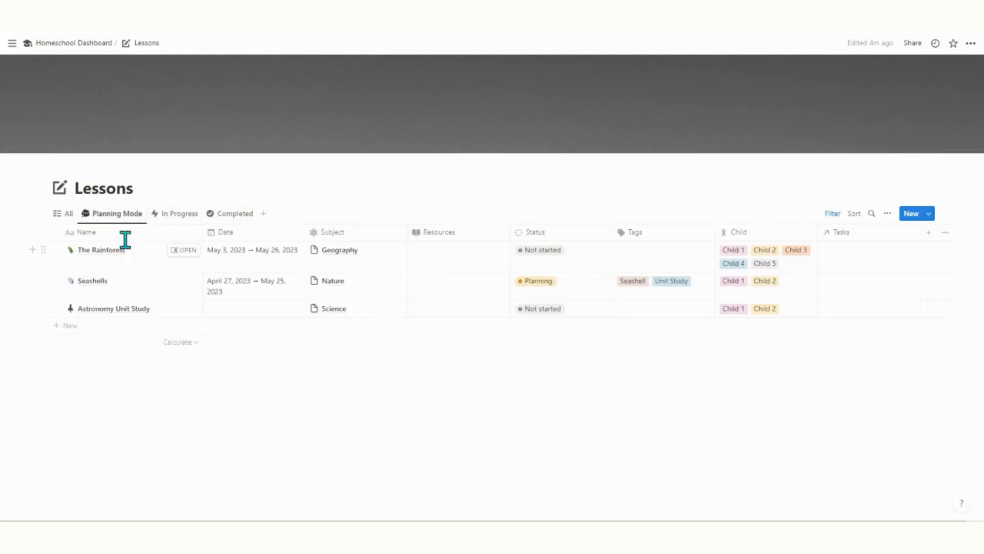
left_click(199, 218)
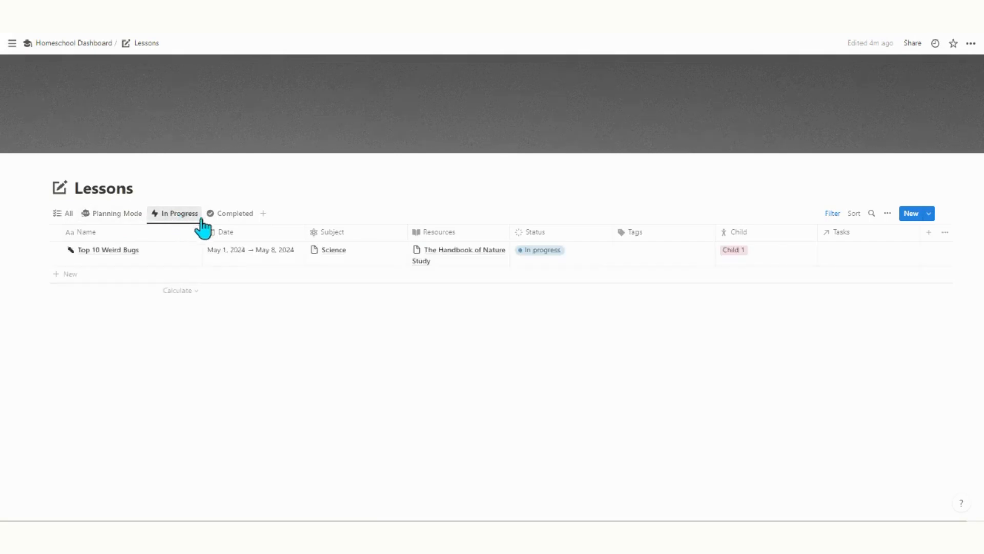
left_click(229, 220)
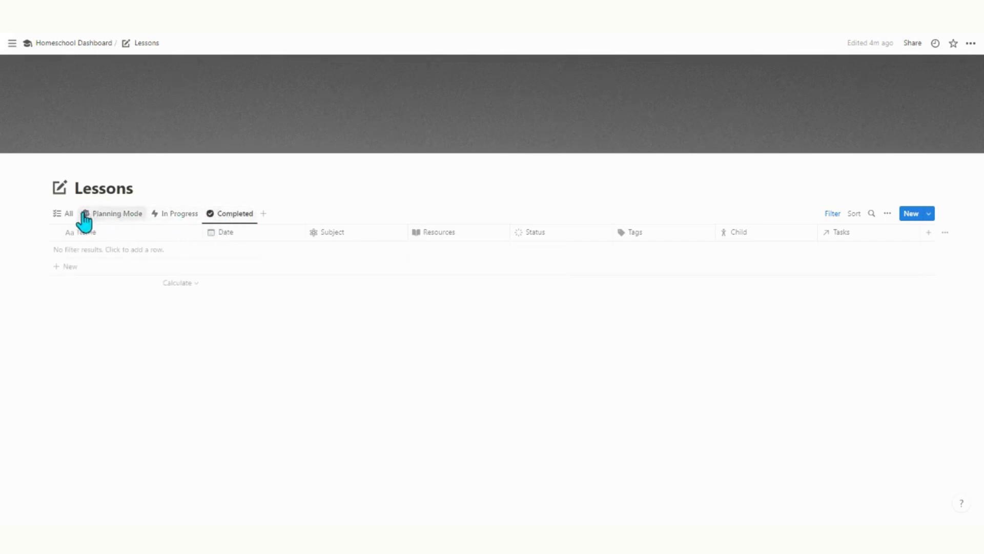
left_click(63, 215)
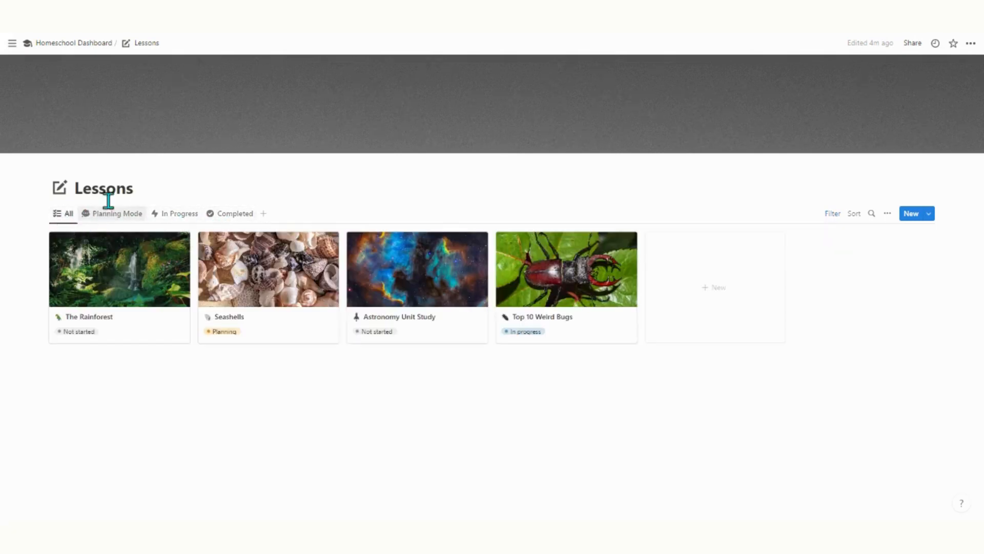
left_click(88, 44)
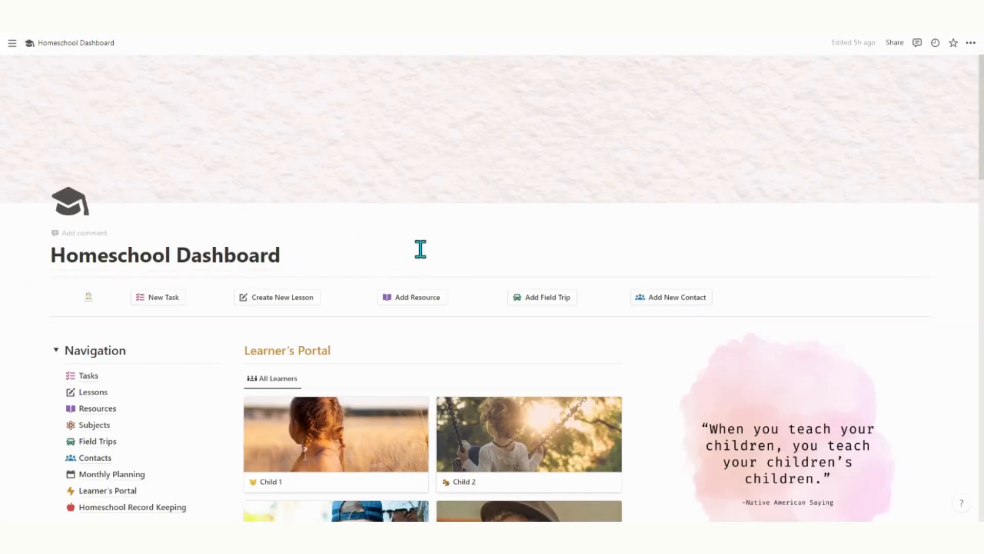
Open the Resources database and preview the Black Beauty resource page.
left_click(98, 410)
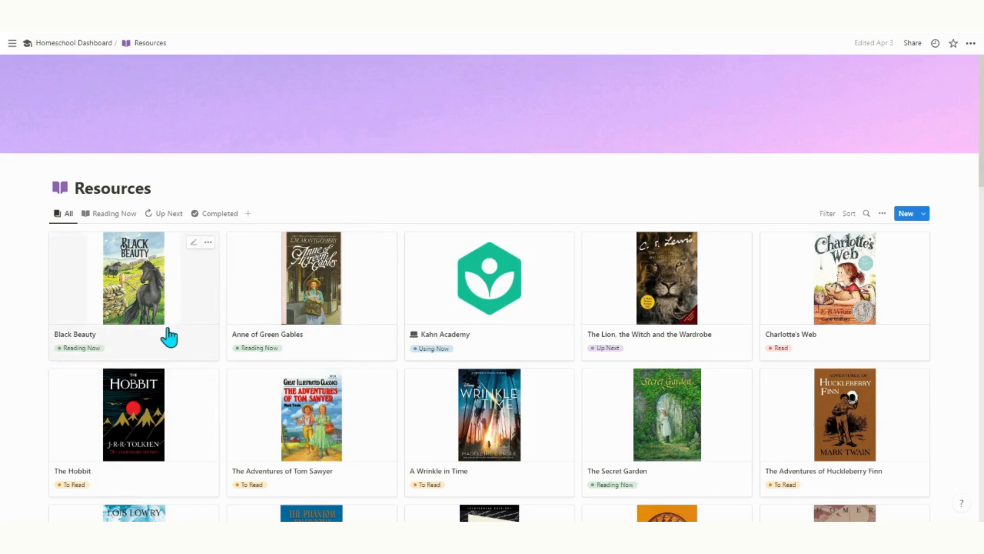
left_click(182, 287)
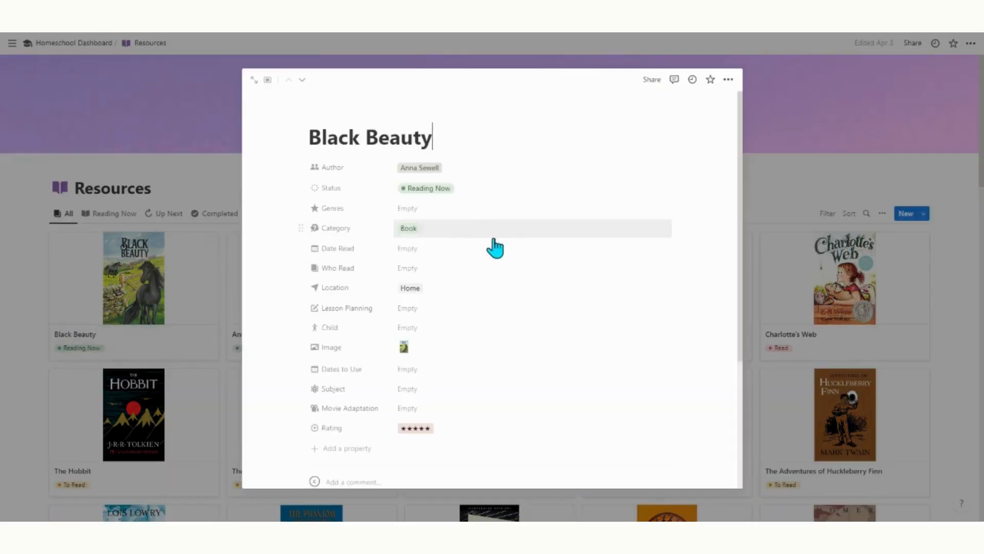
scroll(494, 246, "down", 1)
scroll(493, 236, "down", 3)
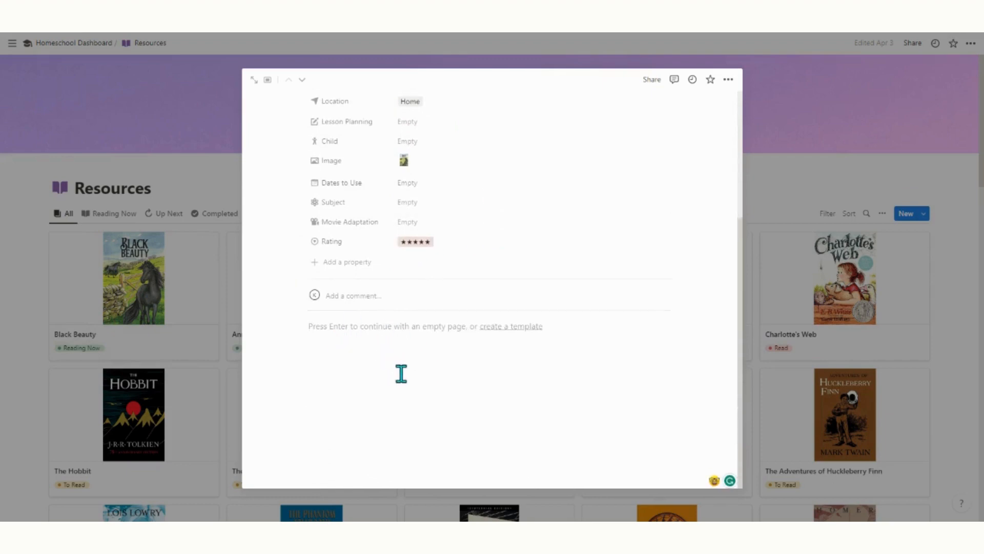
scroll(514, 354, "up", 3)
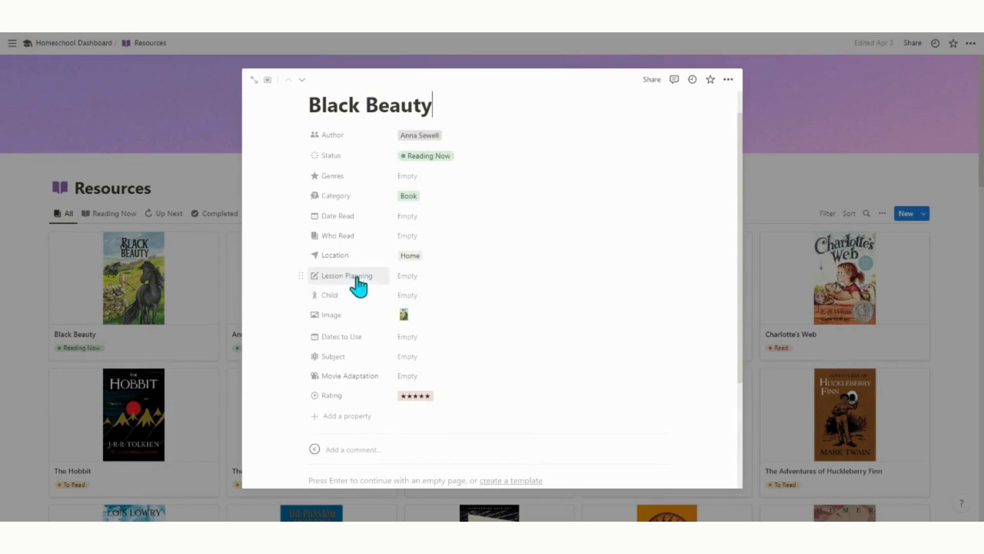
left_click(183, 175)
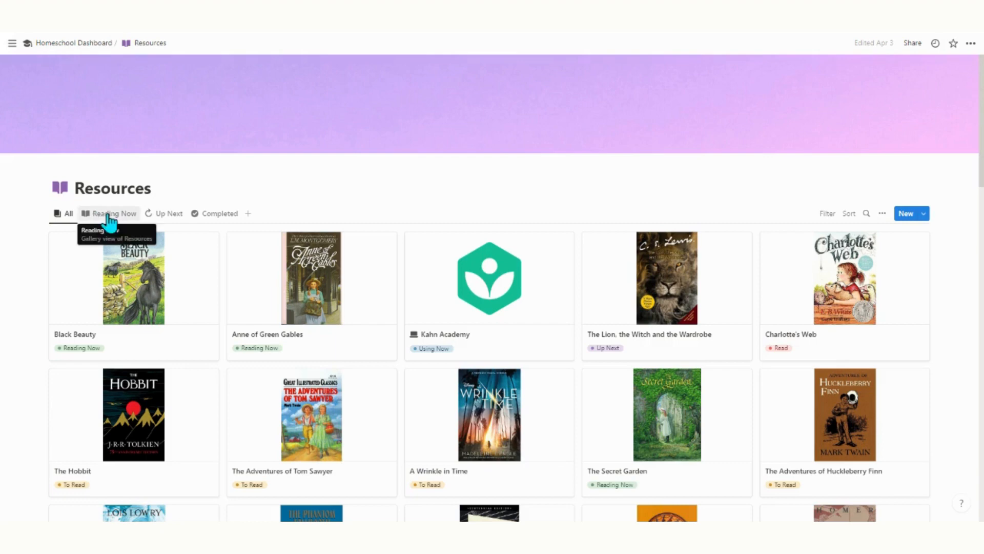
View the Reading Now, Up Next and Completed books and reveal the Status: Complete filter.
left_click(128, 224)
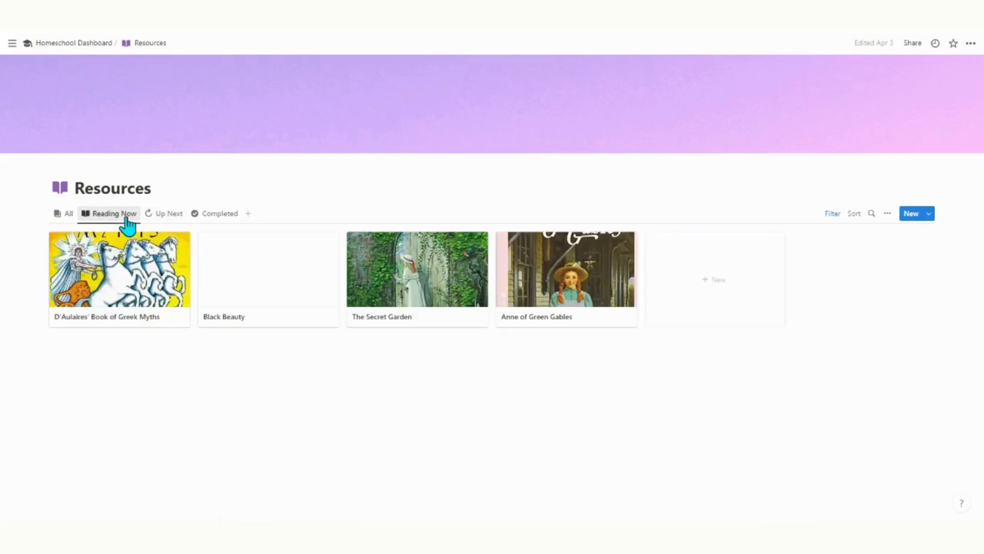
left_click(156, 224)
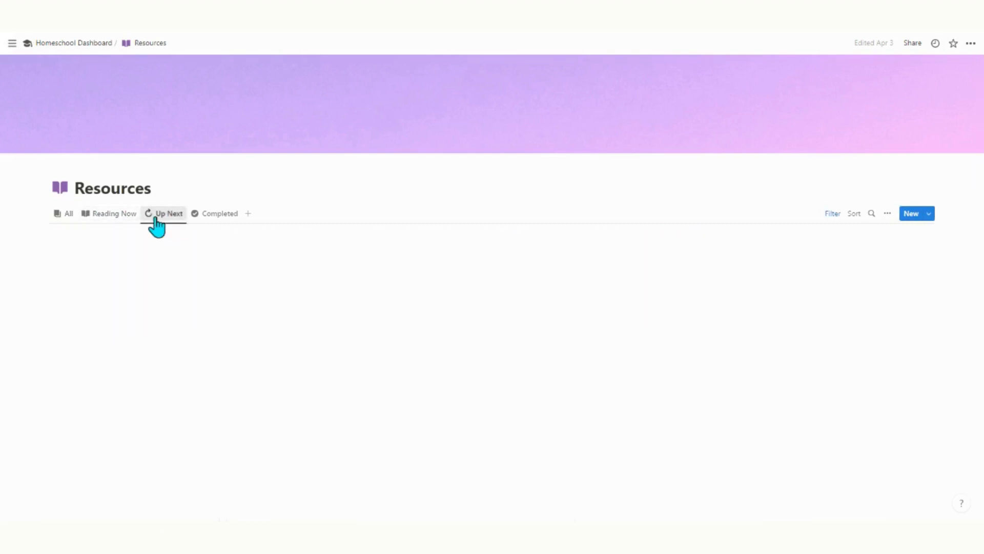
left_click(213, 225)
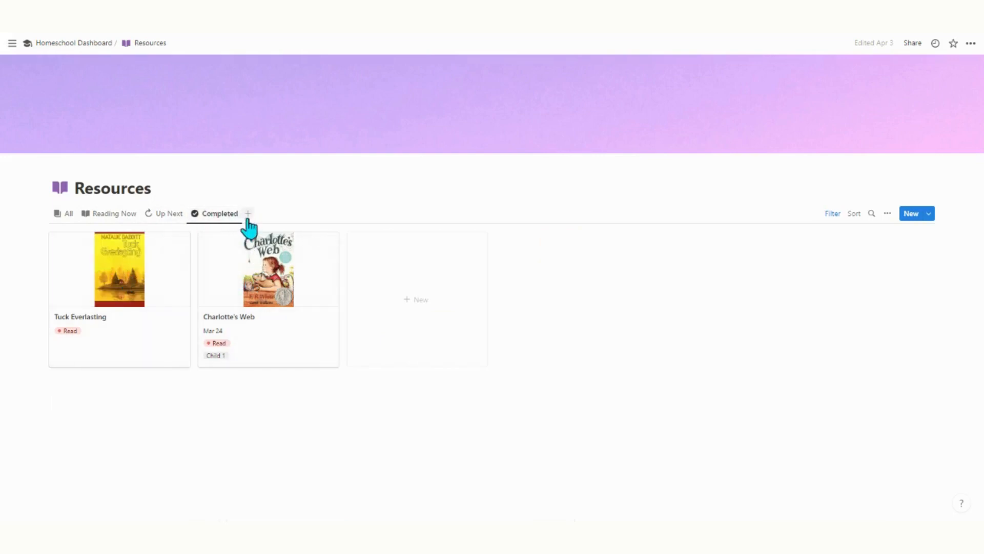
left_click(832, 214)
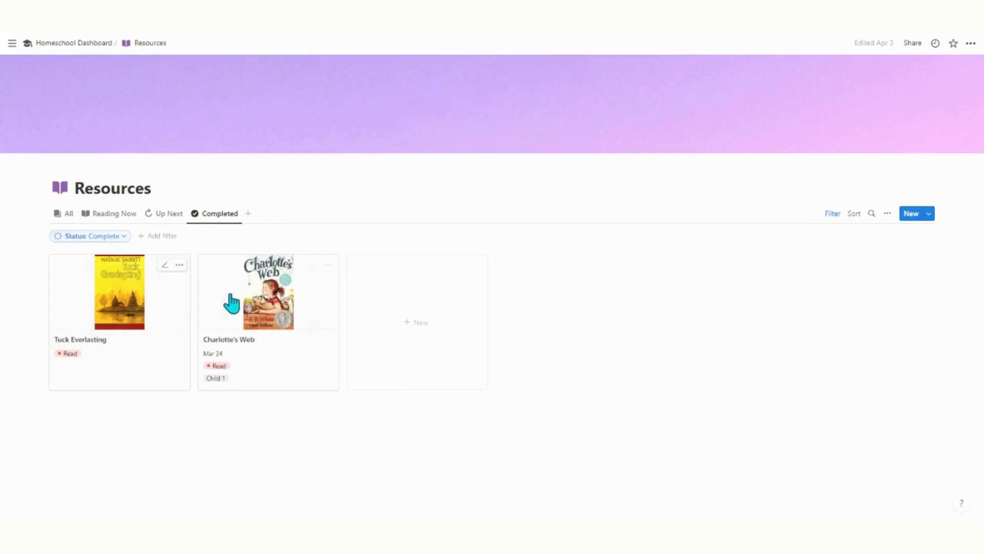
Switch Resources back to All and return to the Homeschool Dashboard.
left_click(65, 214)
left_click(75, 44)
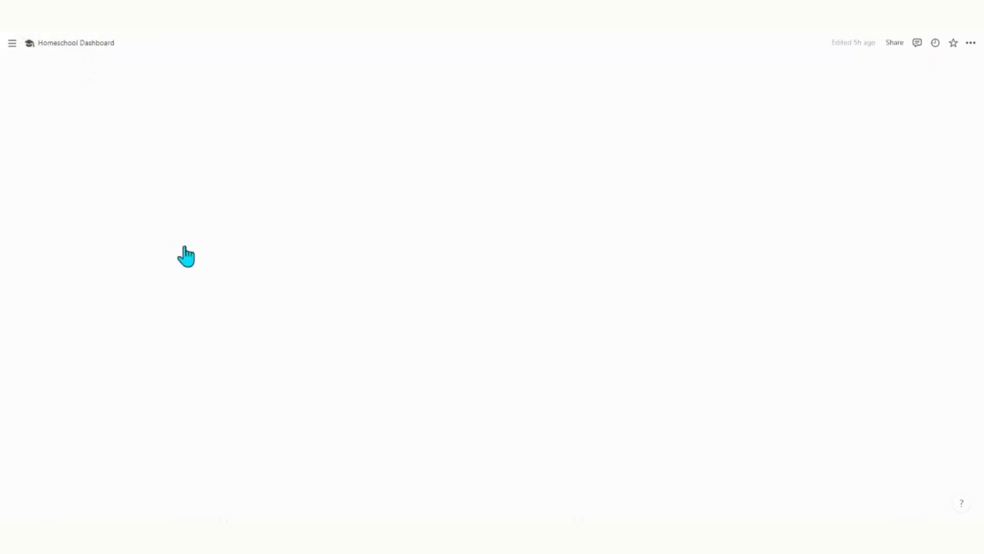
scroll(312, 354, "down", 4)
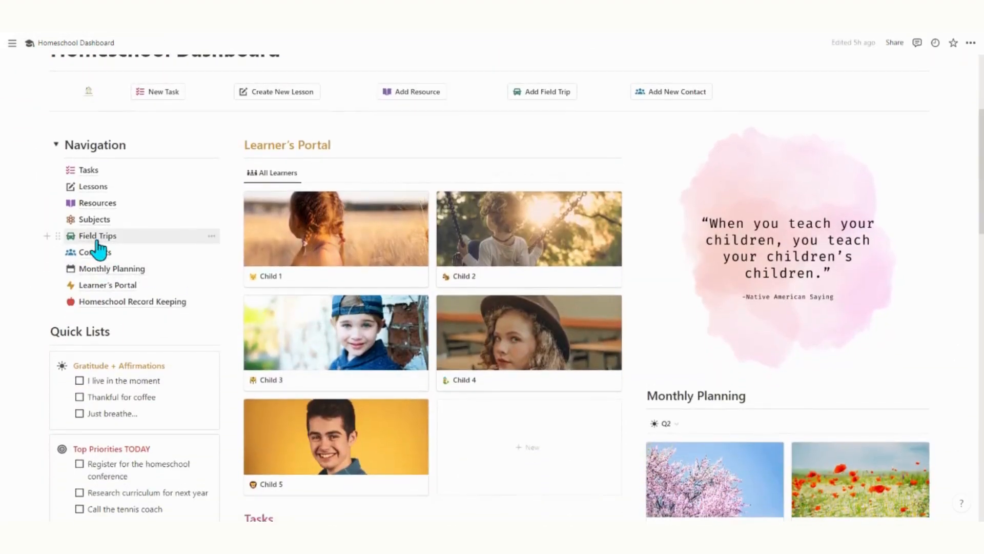
Open Field Trips, preview the Children's Museum trip, and return to the dashboard.
left_click(97, 237)
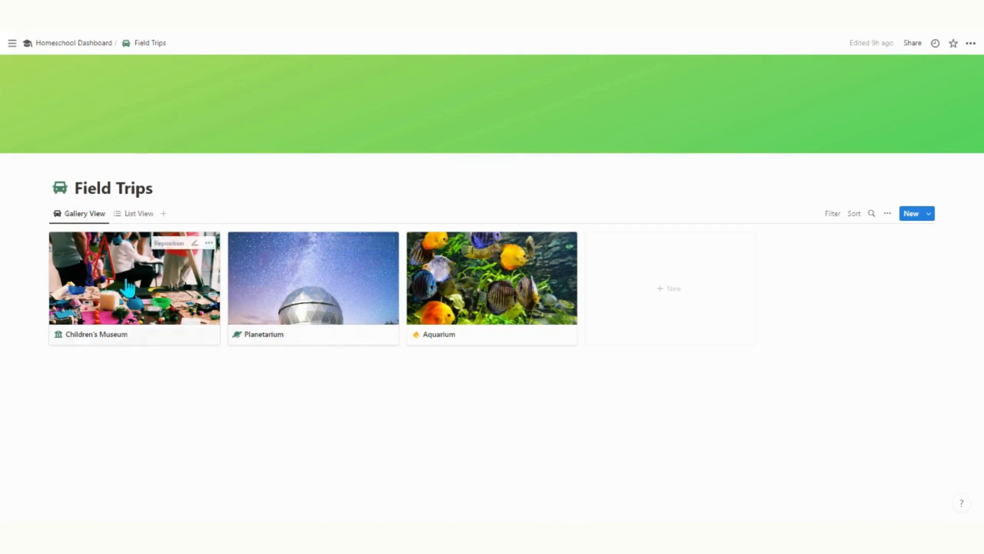
left_click(215, 313)
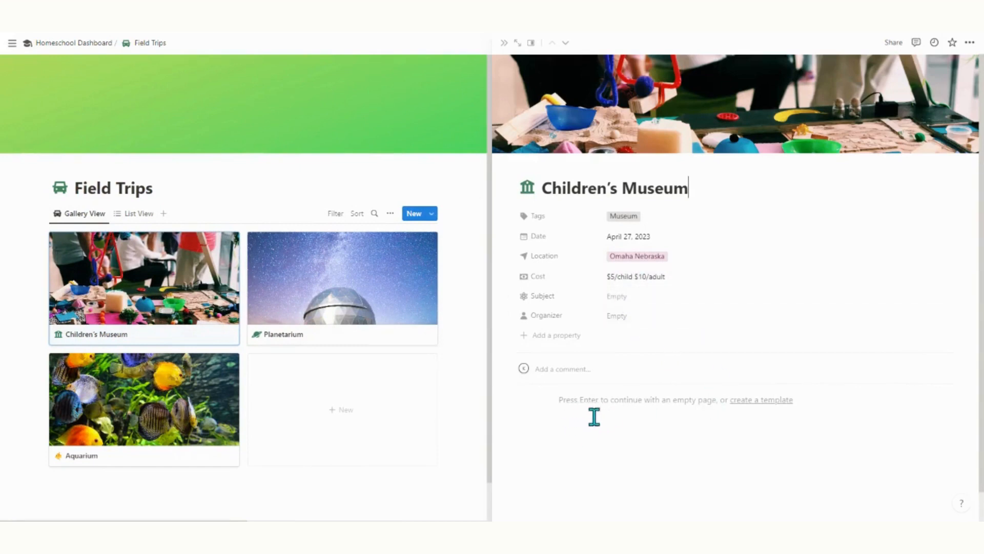
left_click(61, 43)
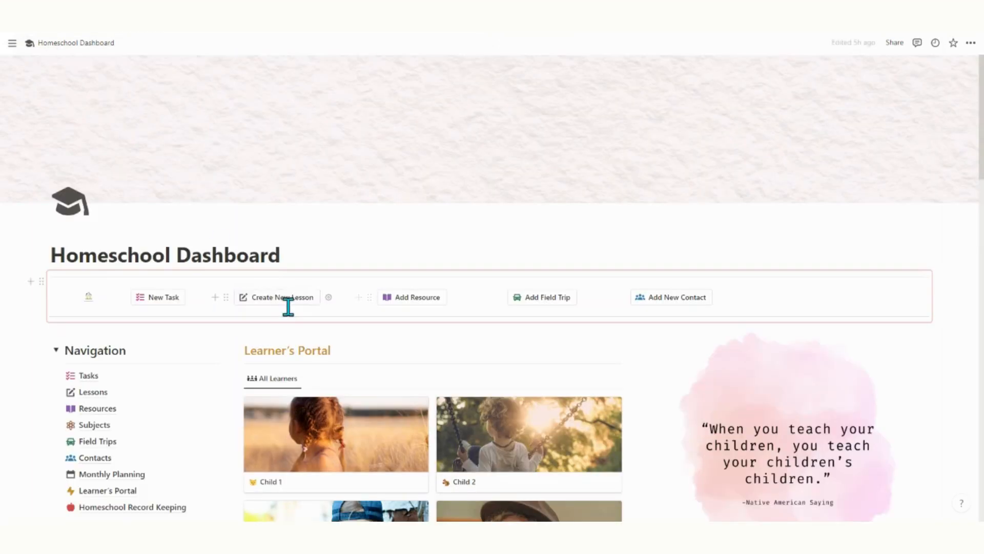
scroll(154, 446, "down", 1)
left_click(94, 406)
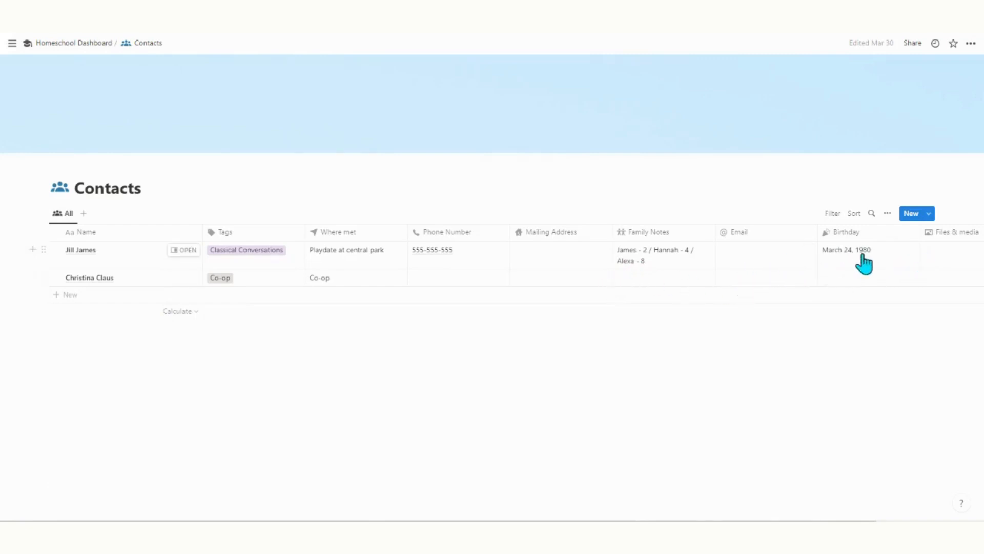
left_click(84, 43)
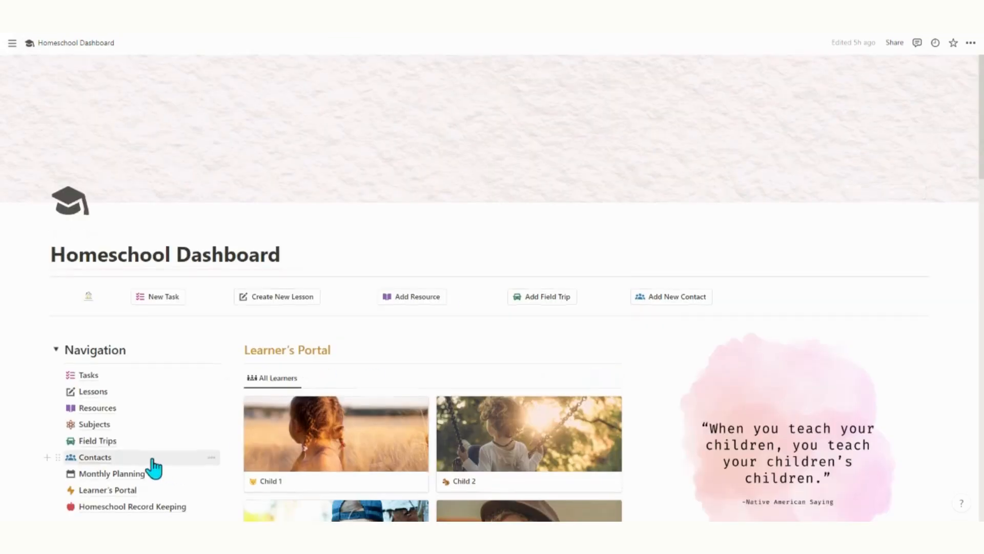
scroll(152, 458, "down", 2)
Open the April page from Monthly Planning and scroll through its sections.
left_click(123, 371)
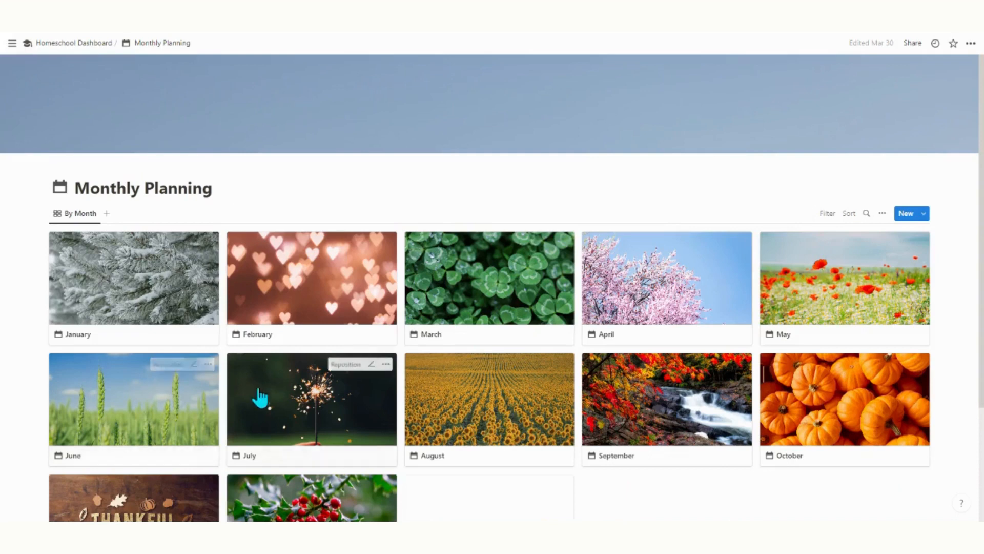
scroll(510, 395, "down", 2)
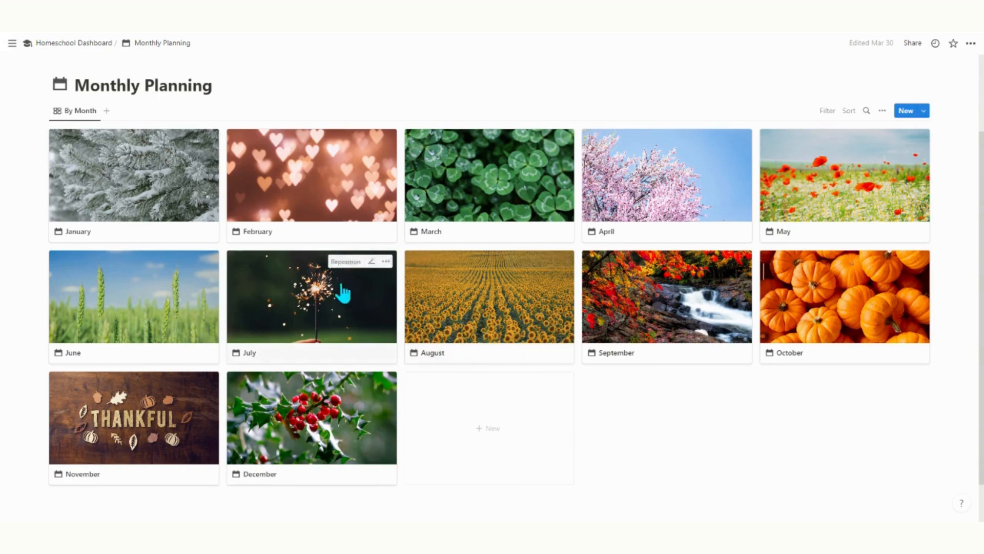
left_click(682, 209)
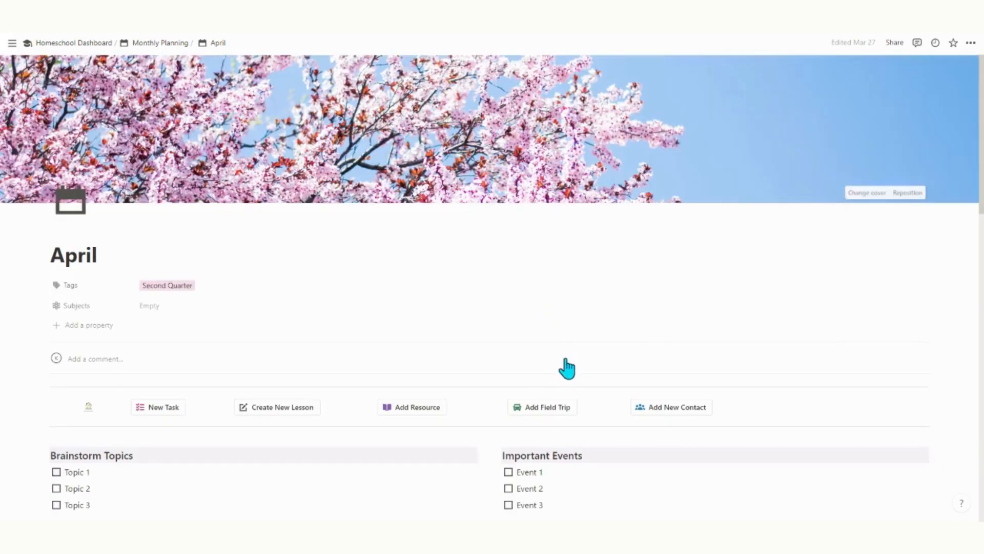
scroll(660, 347, "down", 4)
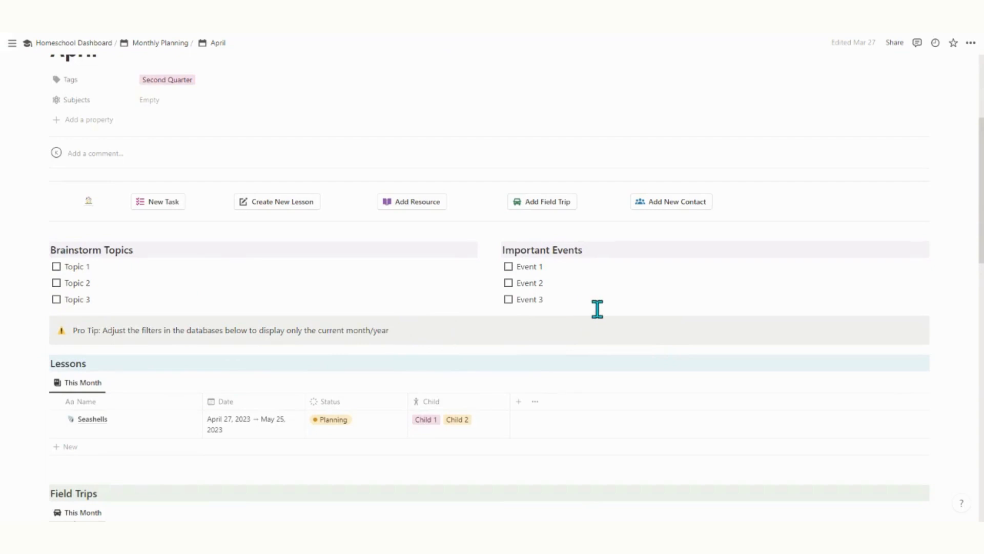
scroll(374, 323, "down", 2)
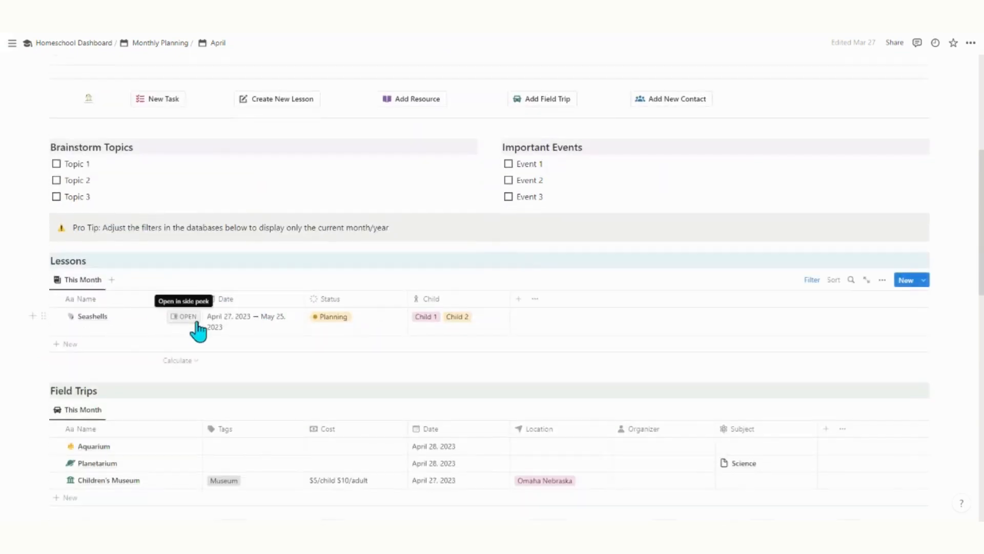
scroll(244, 331, "down", 3)
scroll(246, 333, "up", 2)
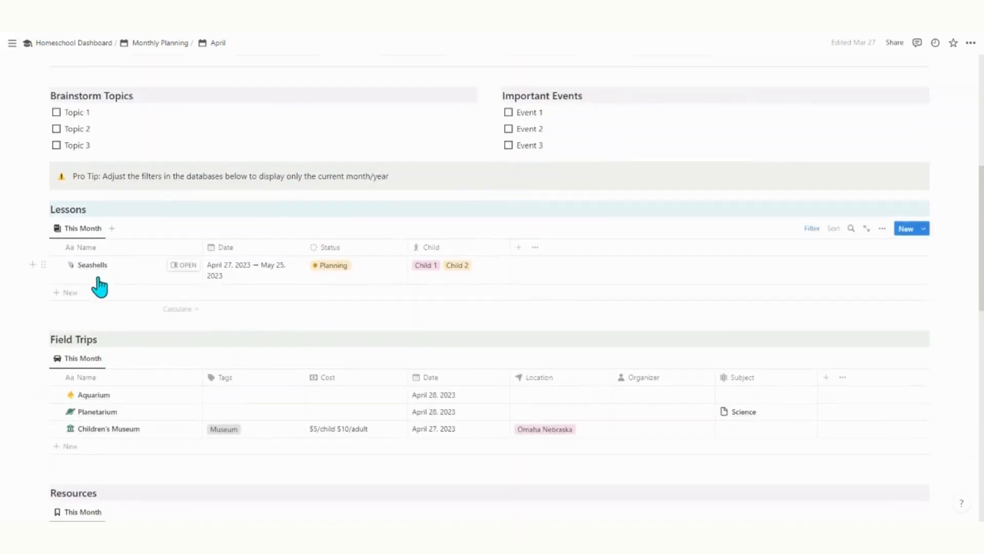
scroll(167, 330, "down", 3)
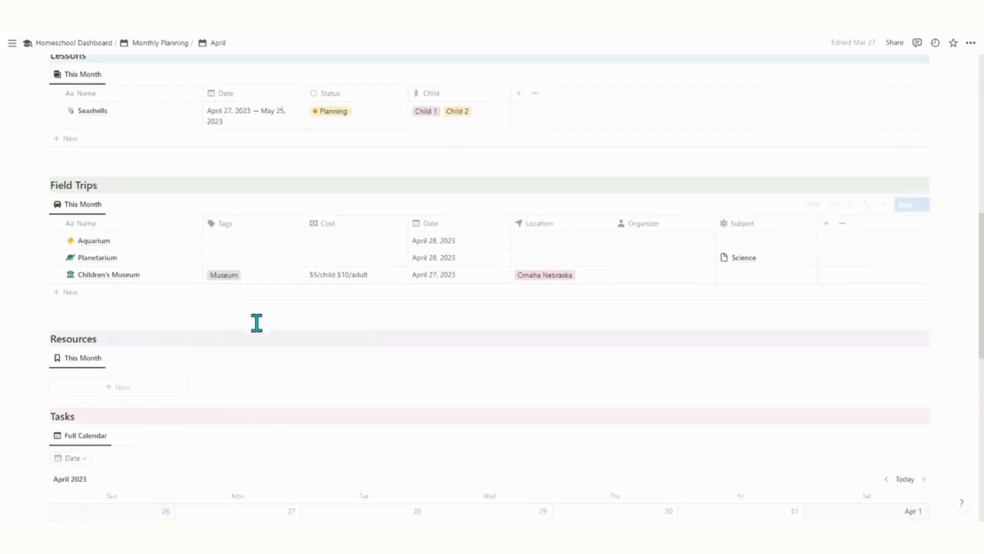
scroll(233, 369, "down", 4)
scroll(233, 366, "up", 4)
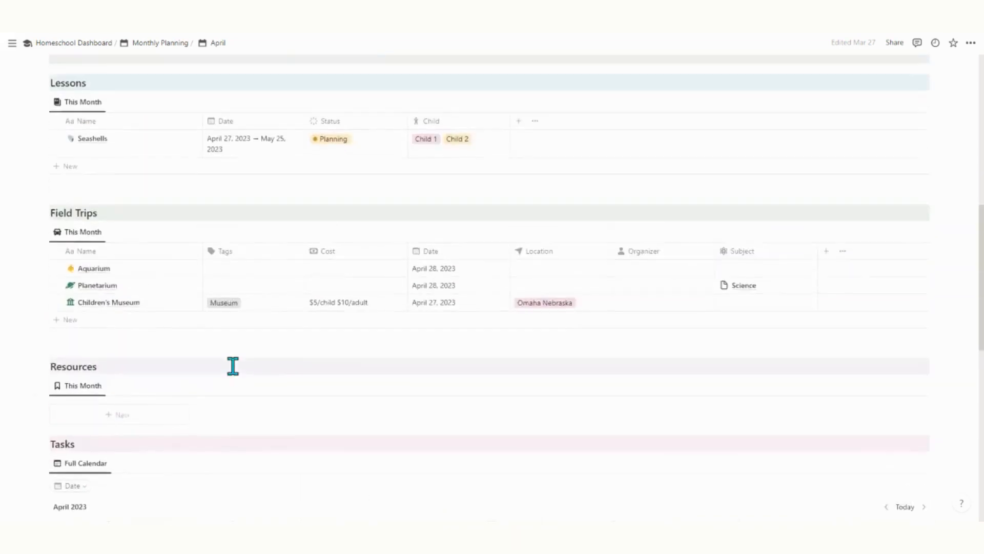
scroll(232, 366, "up", 1)
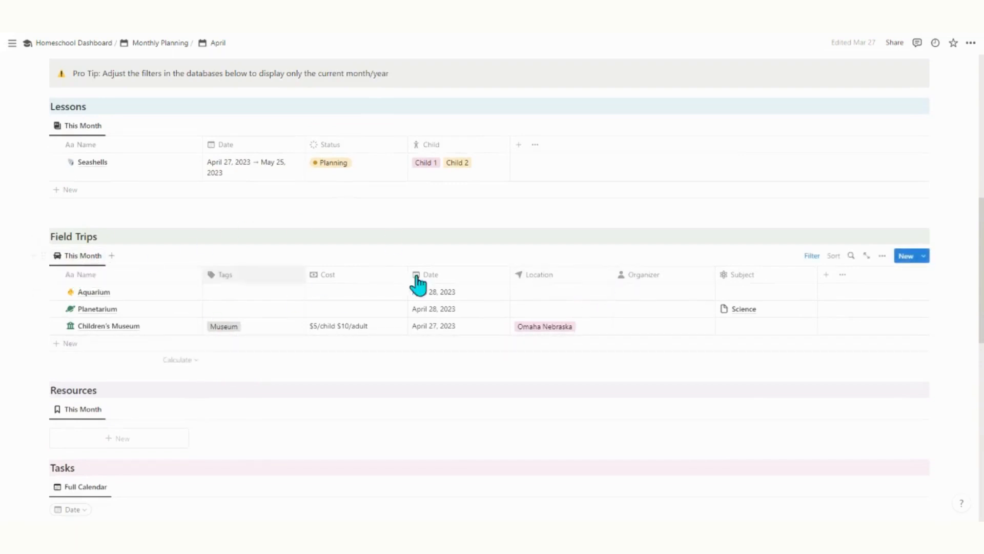
Reveal the Field Trips table's 'Date: Apr 1 → Apr 30' filter rule.
left_click(814, 259)
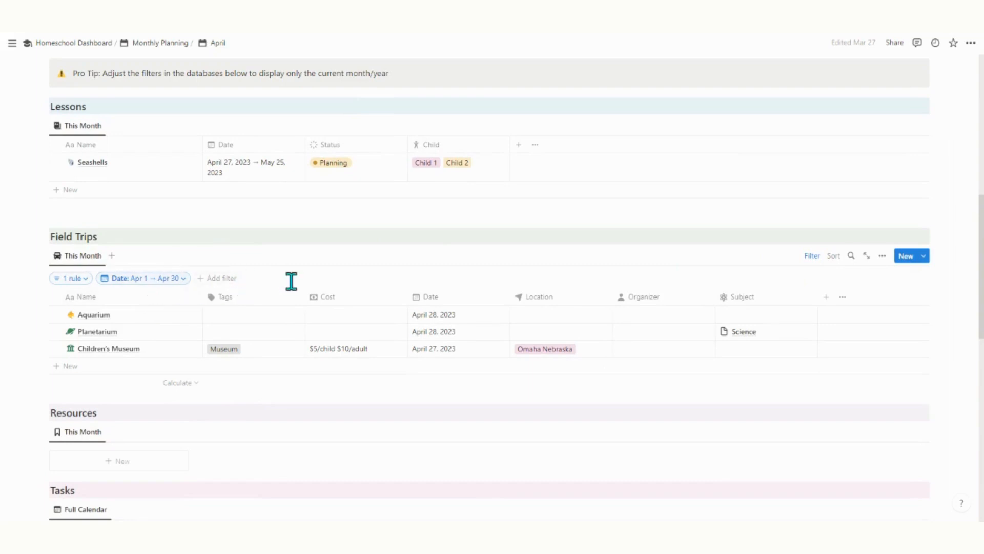
scroll(290, 281, "up", 2)
scroll(186, 236, "up", 6)
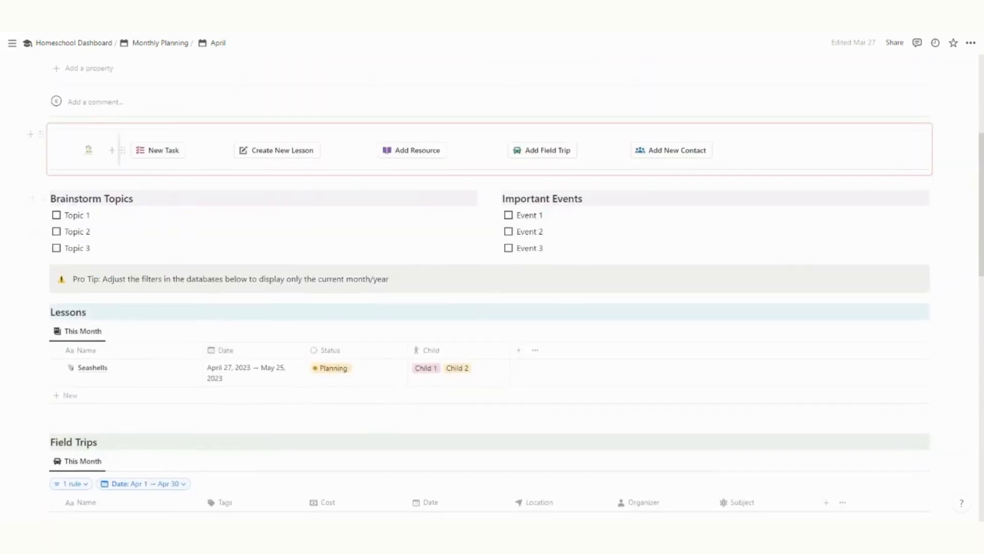
Return to the Homeschool Dashboard and switch Monthly Planning to the 12 Months view.
left_click(77, 43)
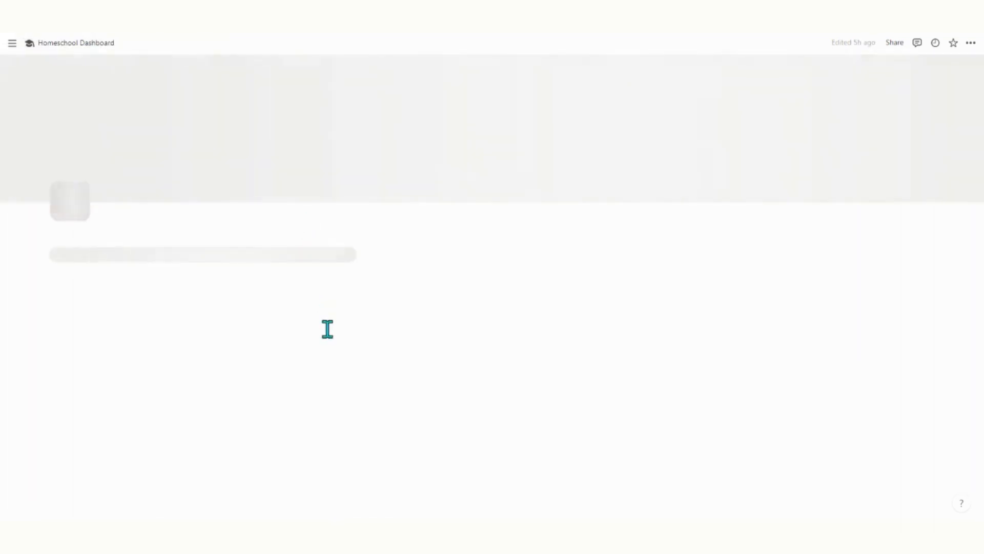
scroll(672, 370, "down", 5)
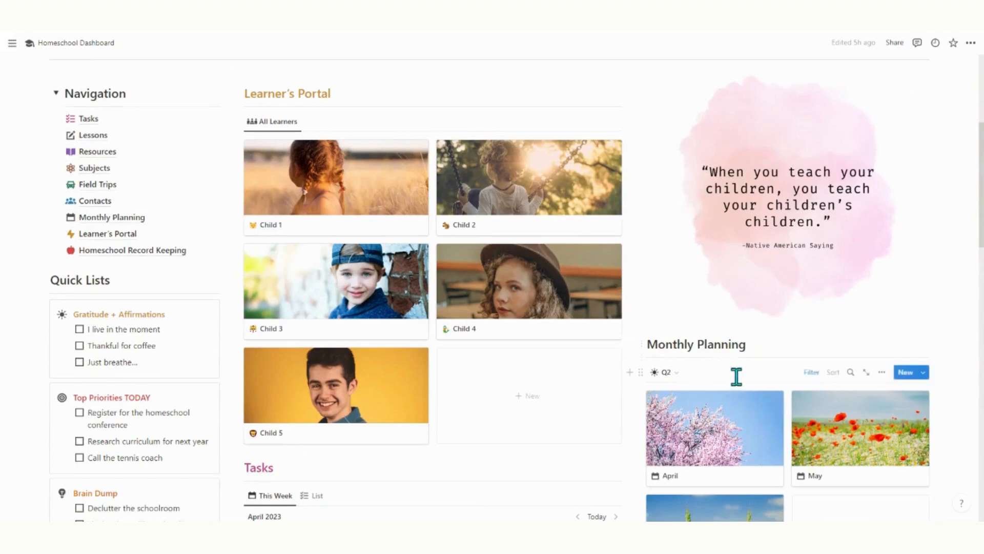
scroll(740, 379, "down", 1)
left_click(680, 333)
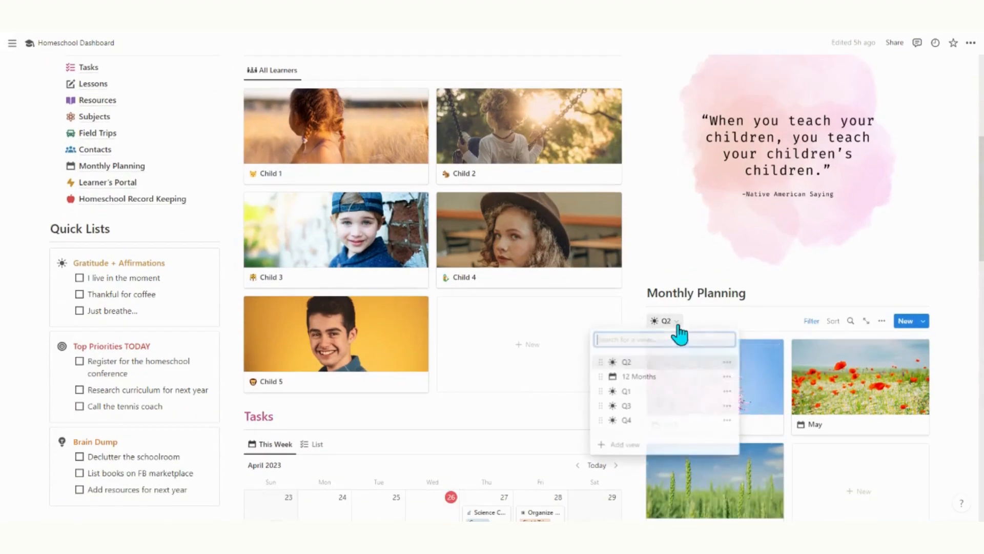
left_click(647, 378)
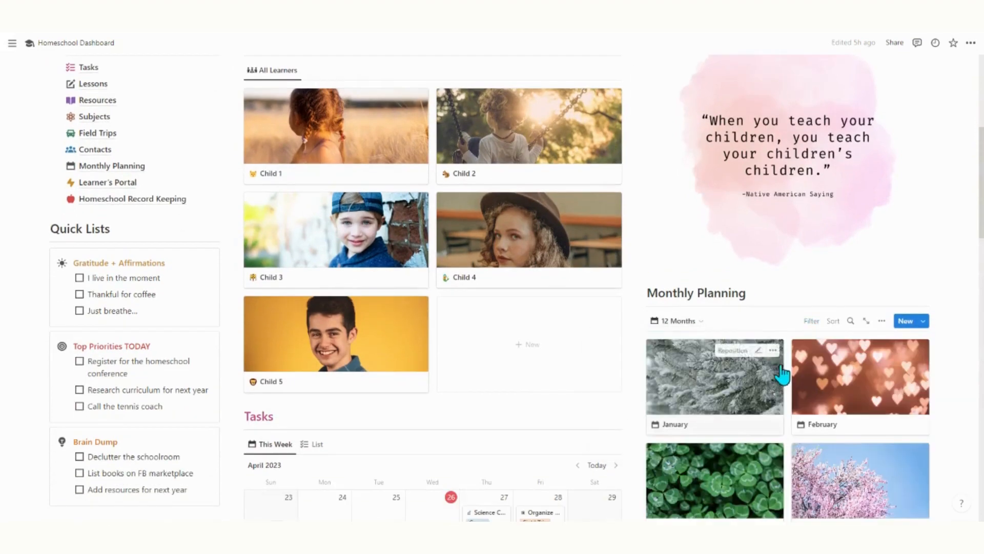
Switch Monthly Planning back to the Q2 view showing April, May and June.
scroll(760, 431, "down", 2)
scroll(737, 319, "down", 1)
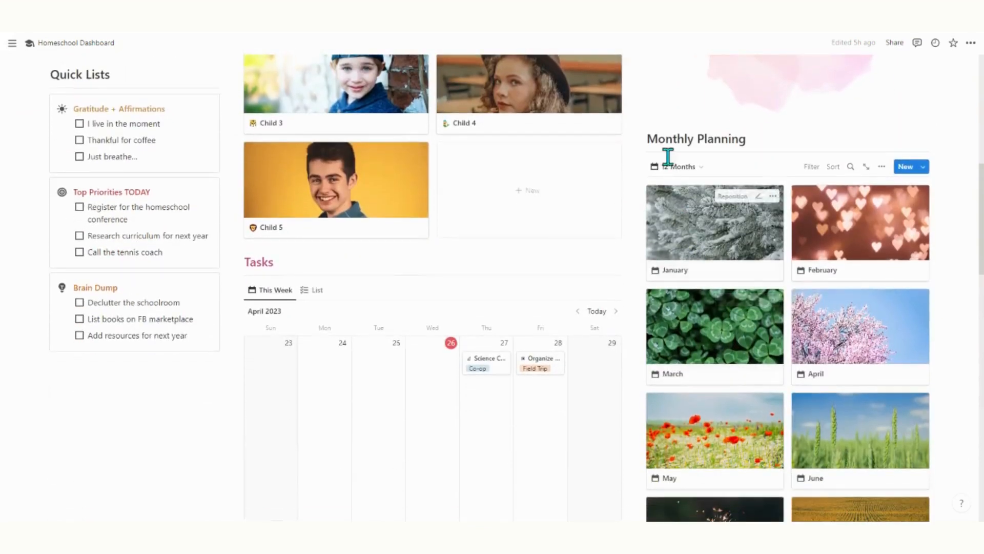
left_click(676, 167)
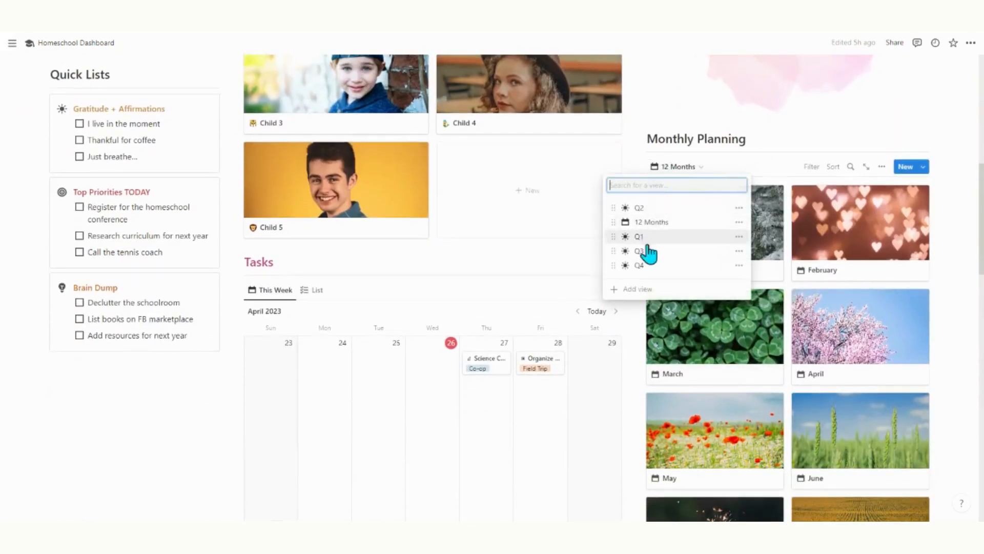
left_click(646, 208)
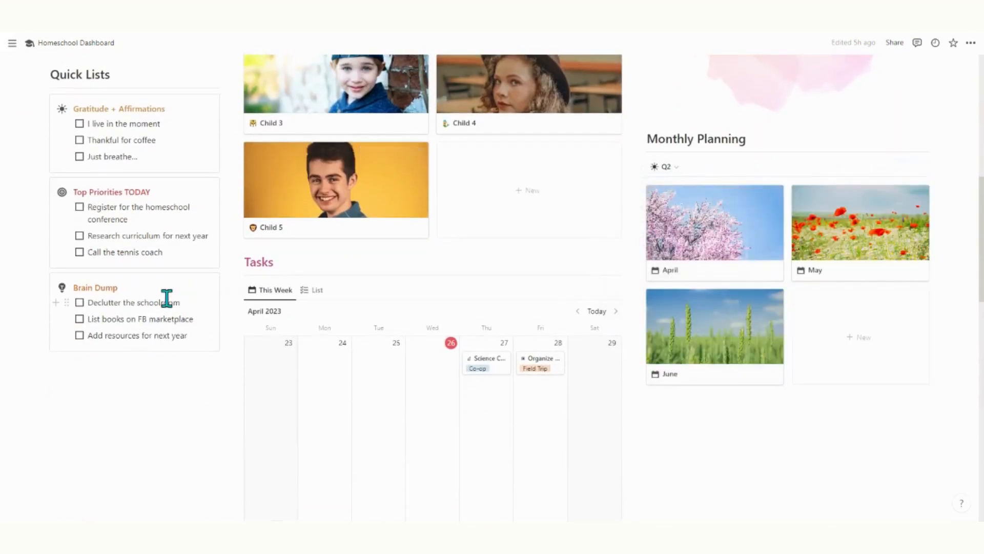
scroll(167, 297, "down", 1)
scroll(306, 301, "up", 7)
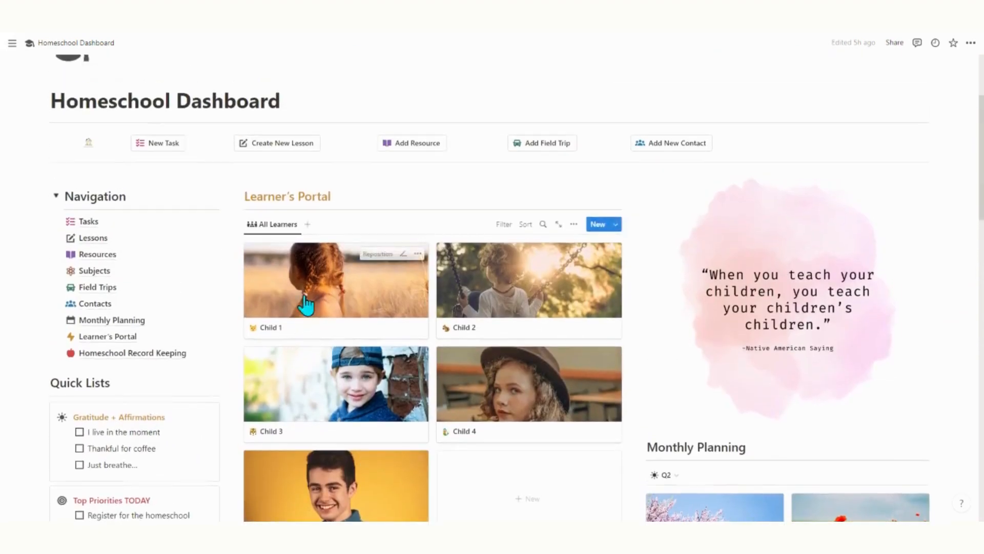
left_click(159, 353)
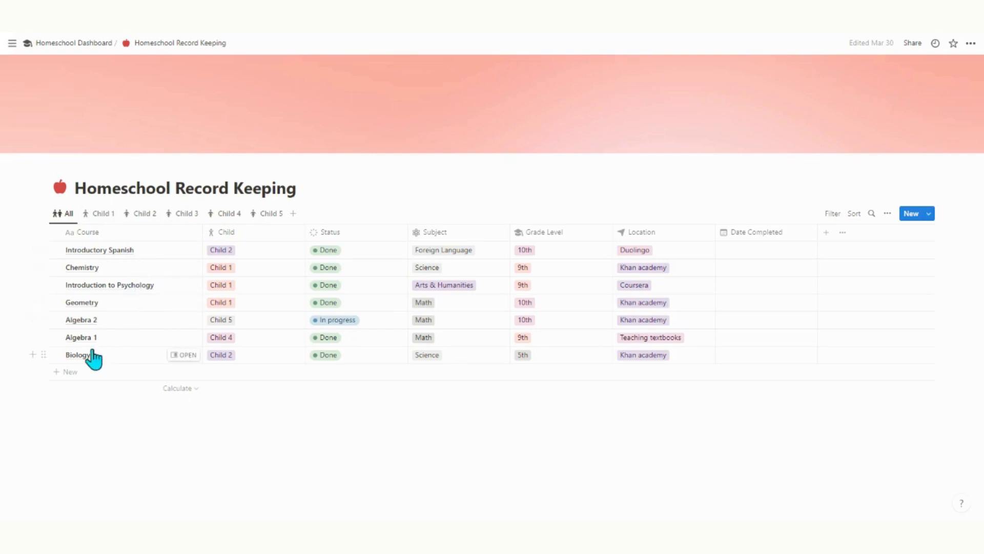
left_click(96, 215)
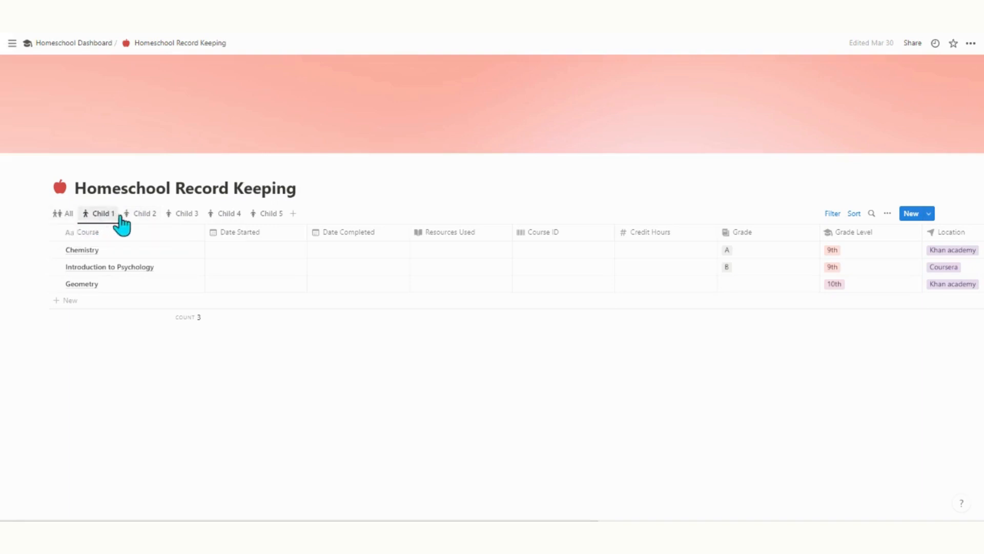
left_click(135, 220)
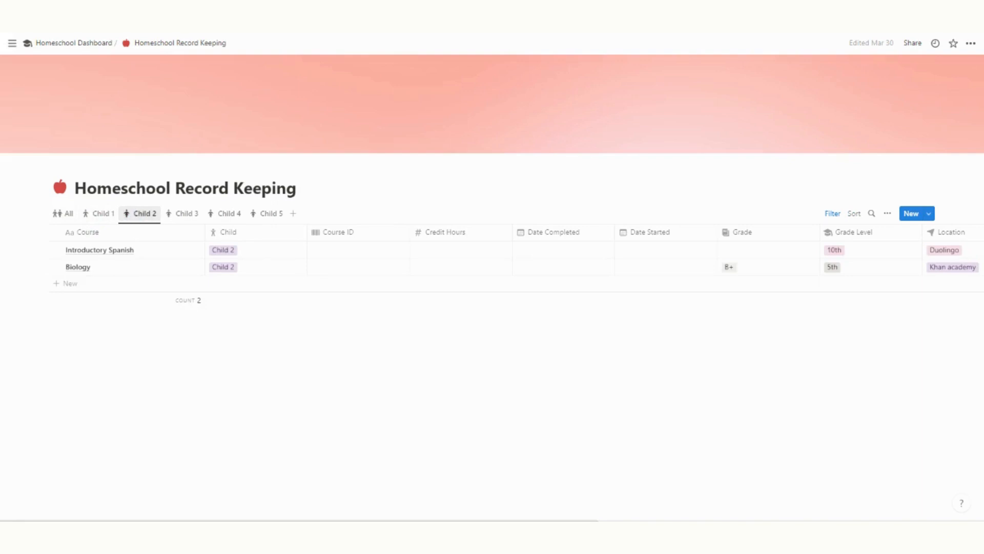
mouse_move(149, 260)
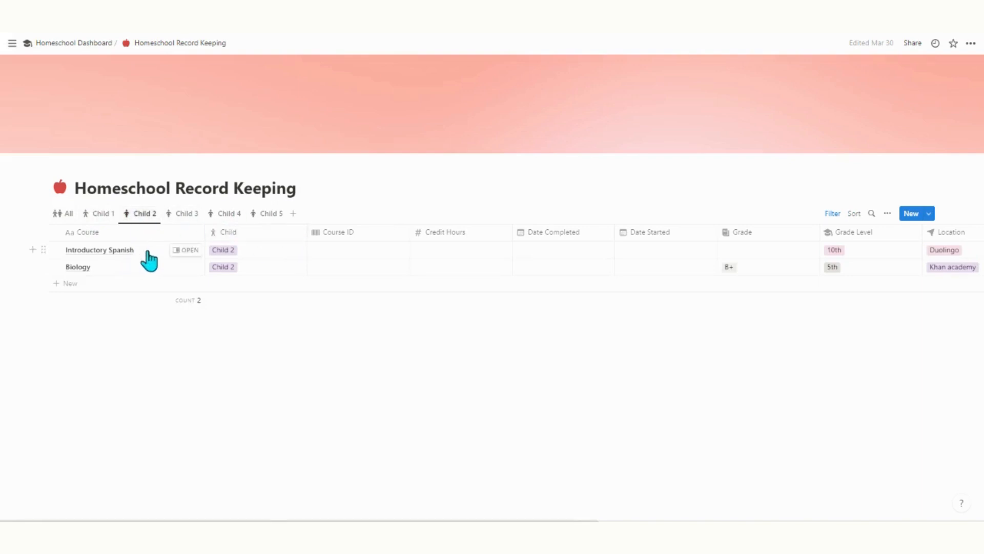
left_click(187, 250)
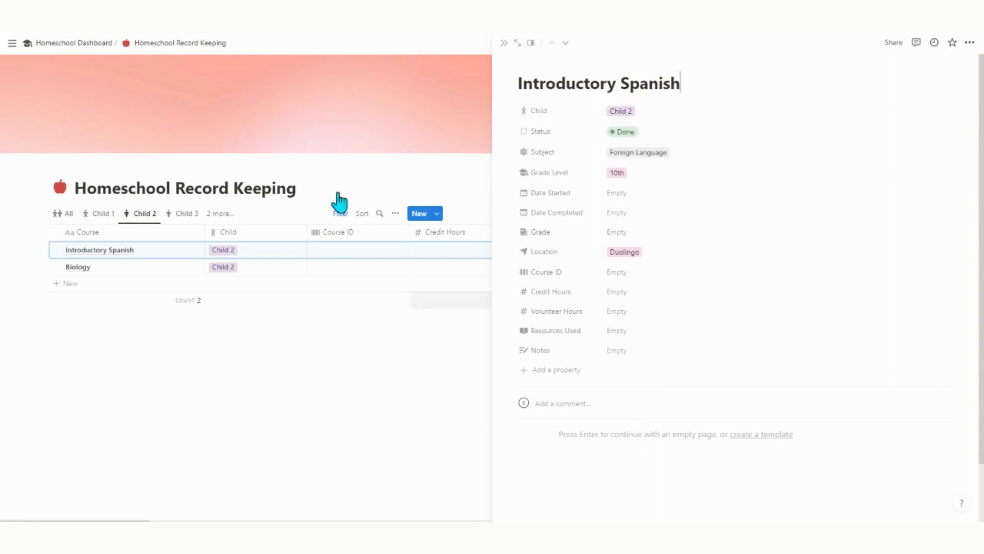
left_click(79, 43)
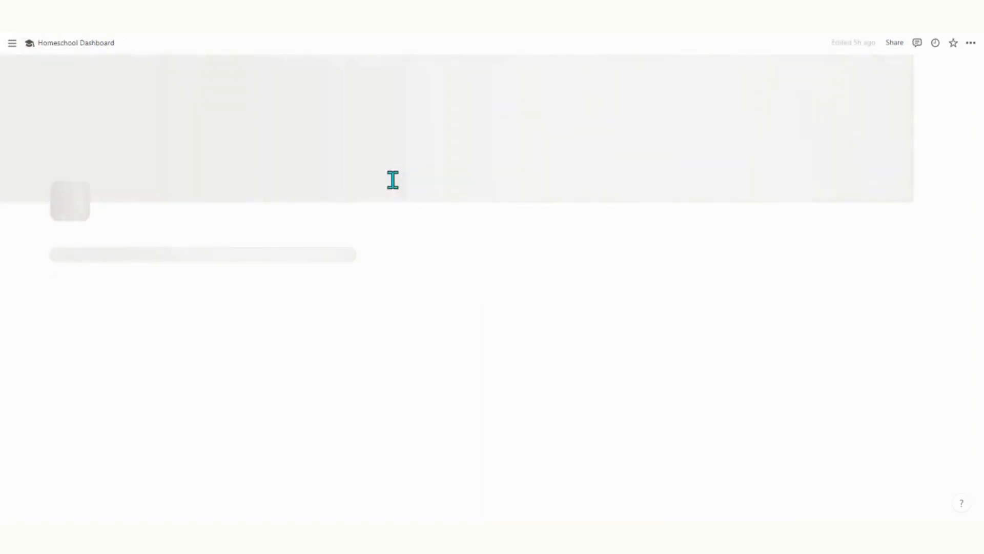
scroll(625, 294, "down", 3)
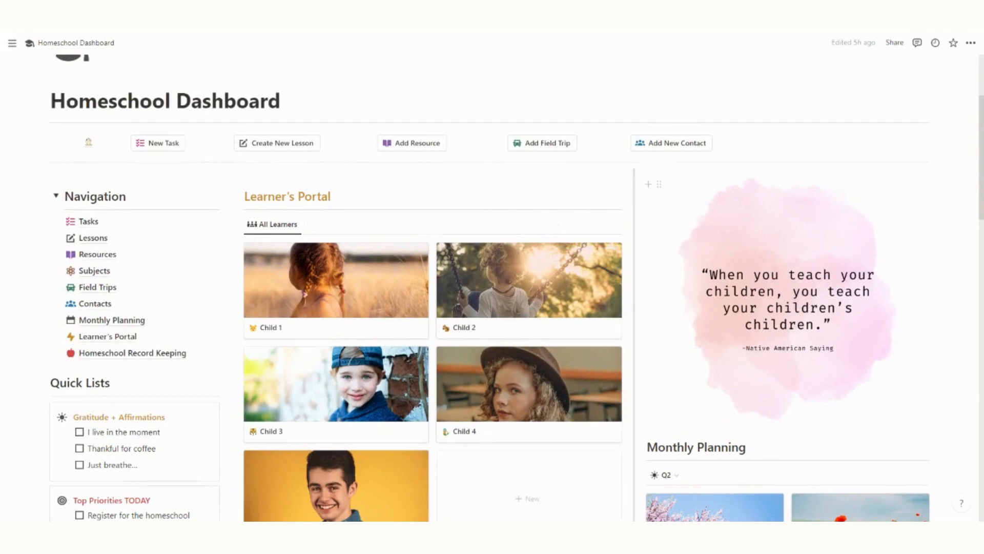
scroll(598, 267, "down", 1)
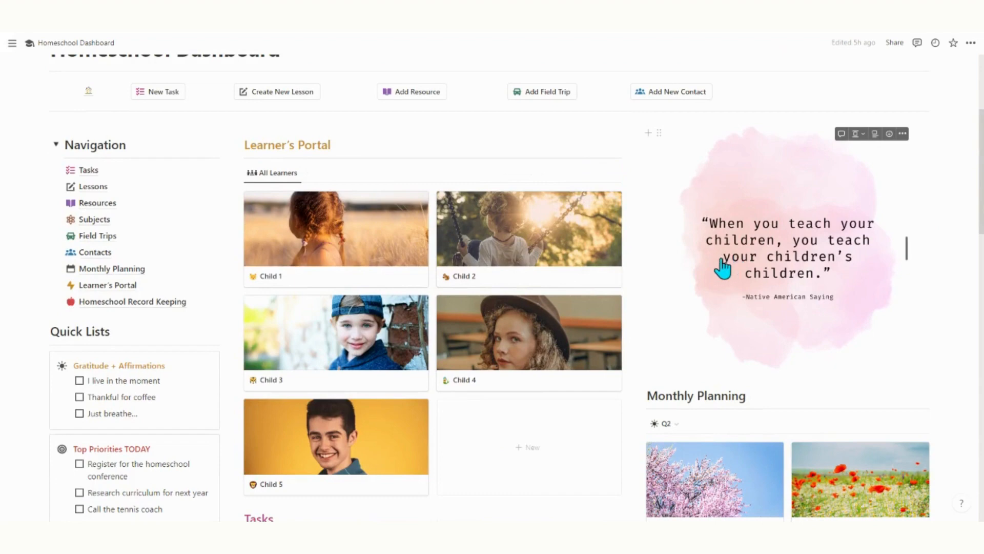
scroll(723, 268, "down", 1)
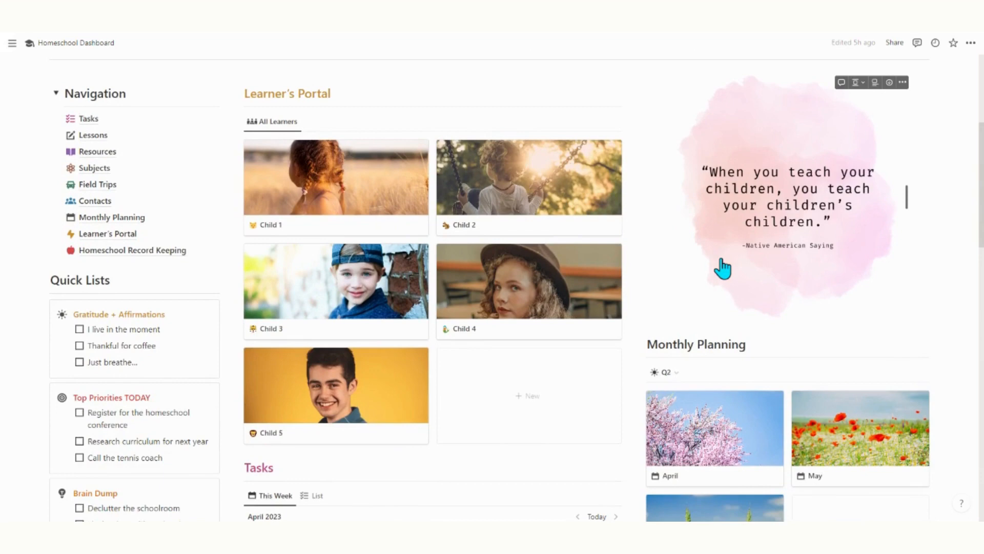
scroll(723, 268, "down", 2)
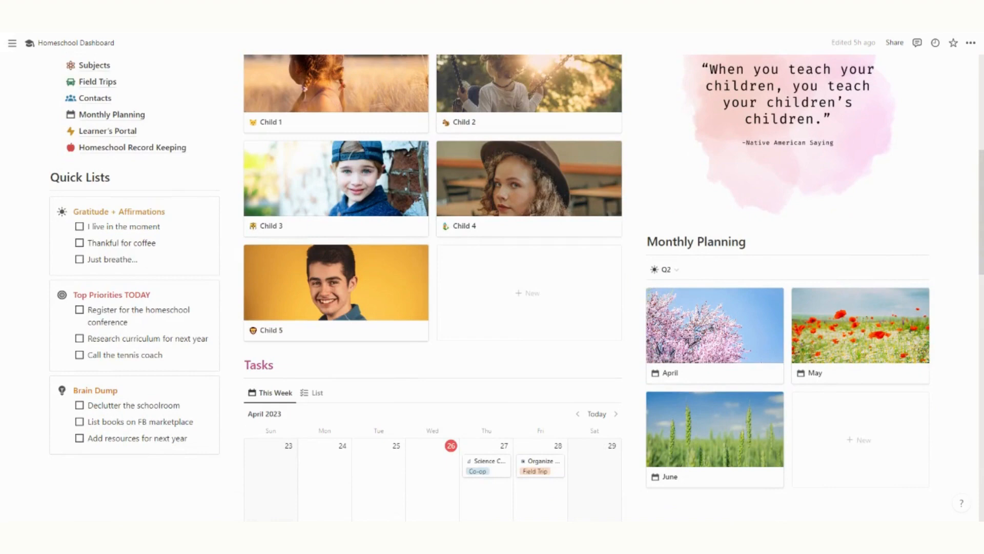
scroll(723, 264, "down", 7)
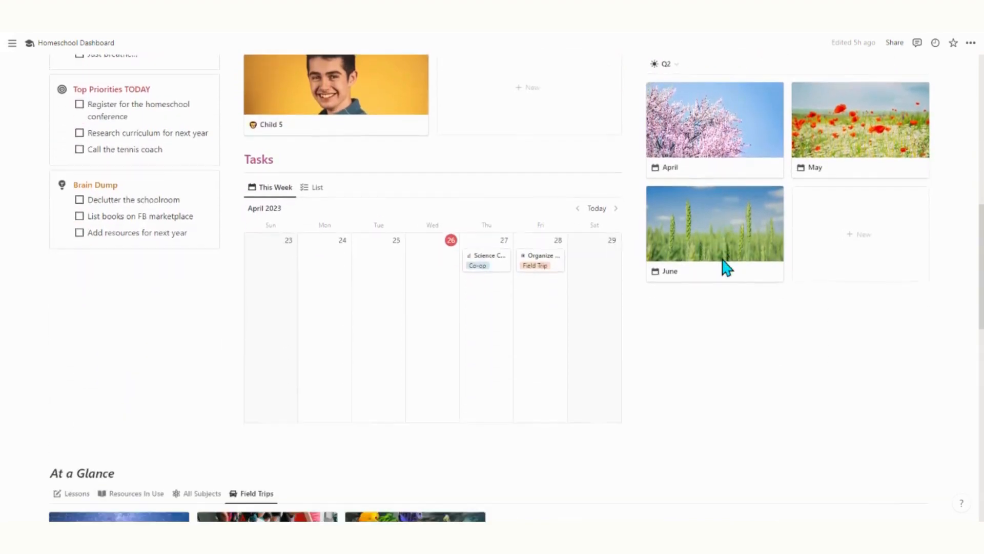
scroll(721, 256, "down", 2)
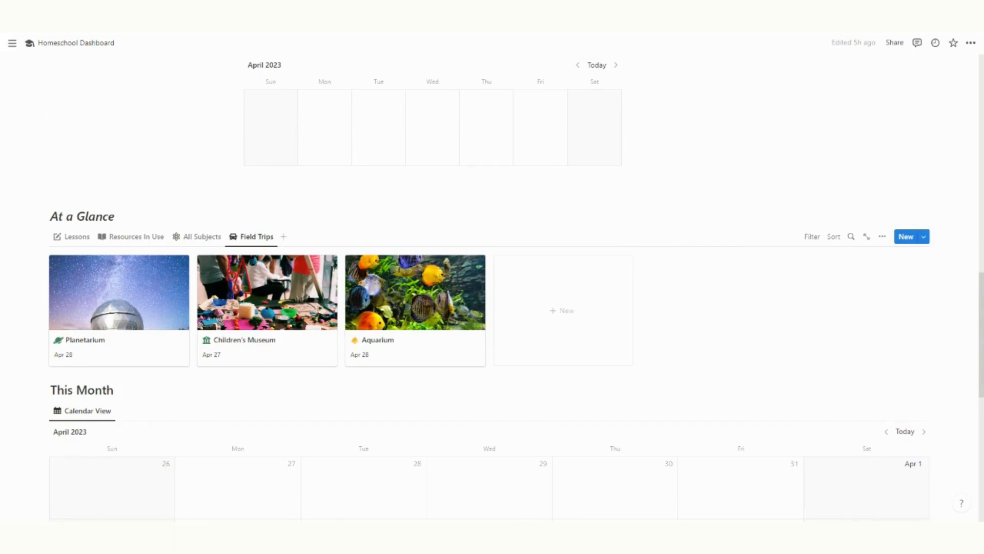
scroll(659, 242, "up", 3)
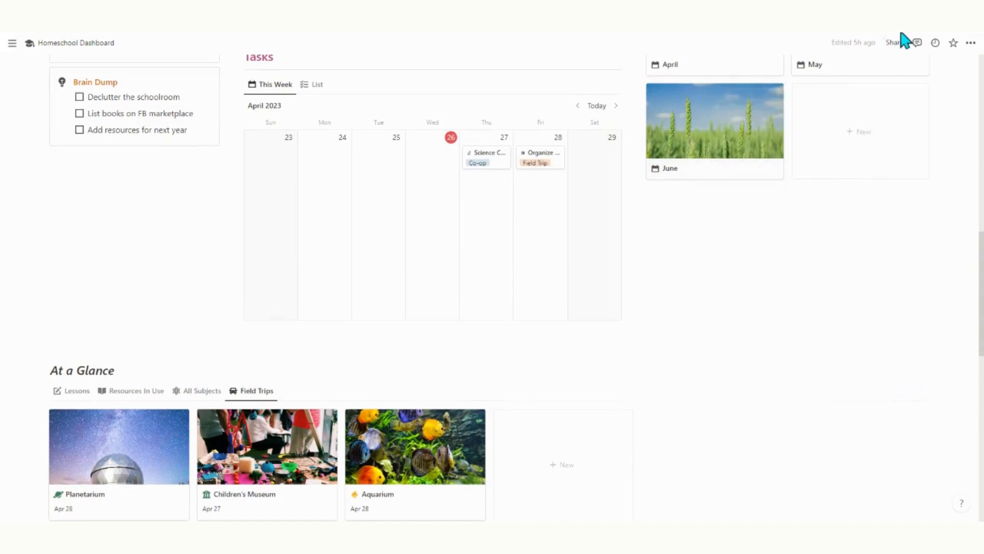